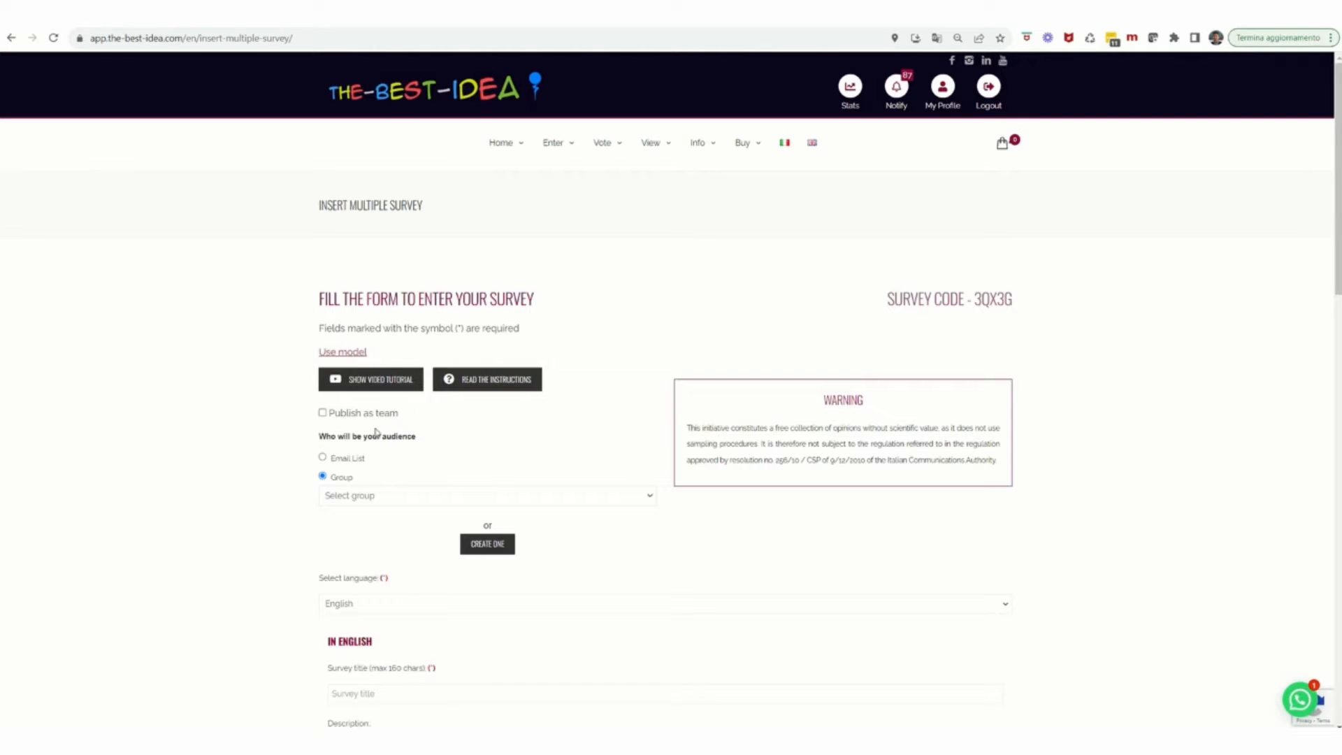
click(323, 413)
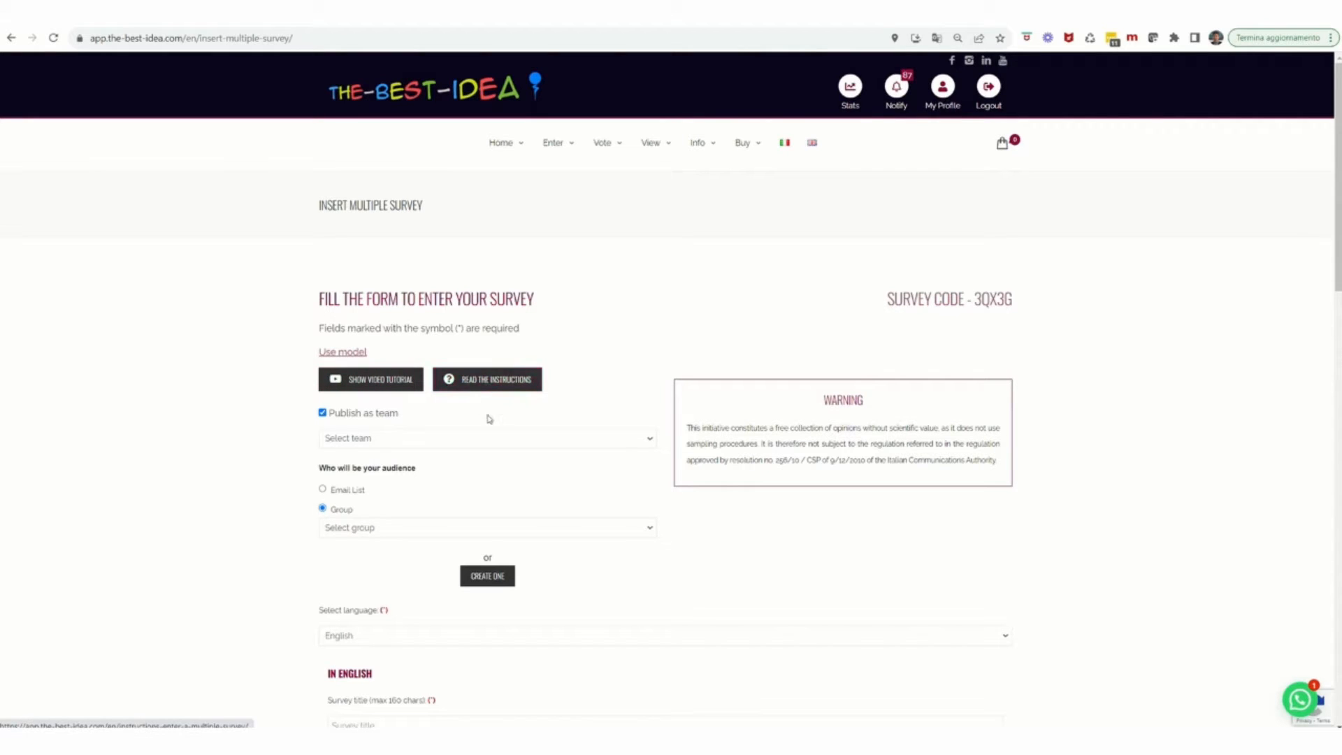
click(595, 440)
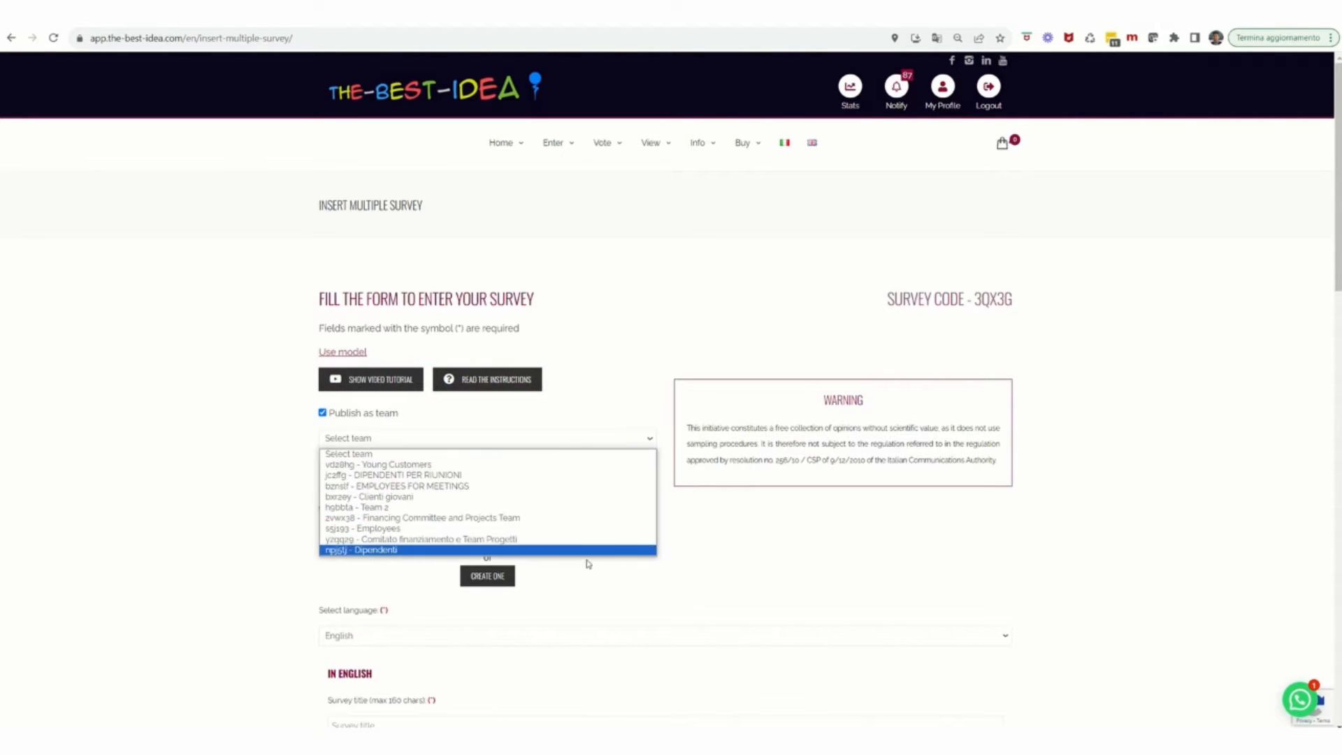
click(523, 454)
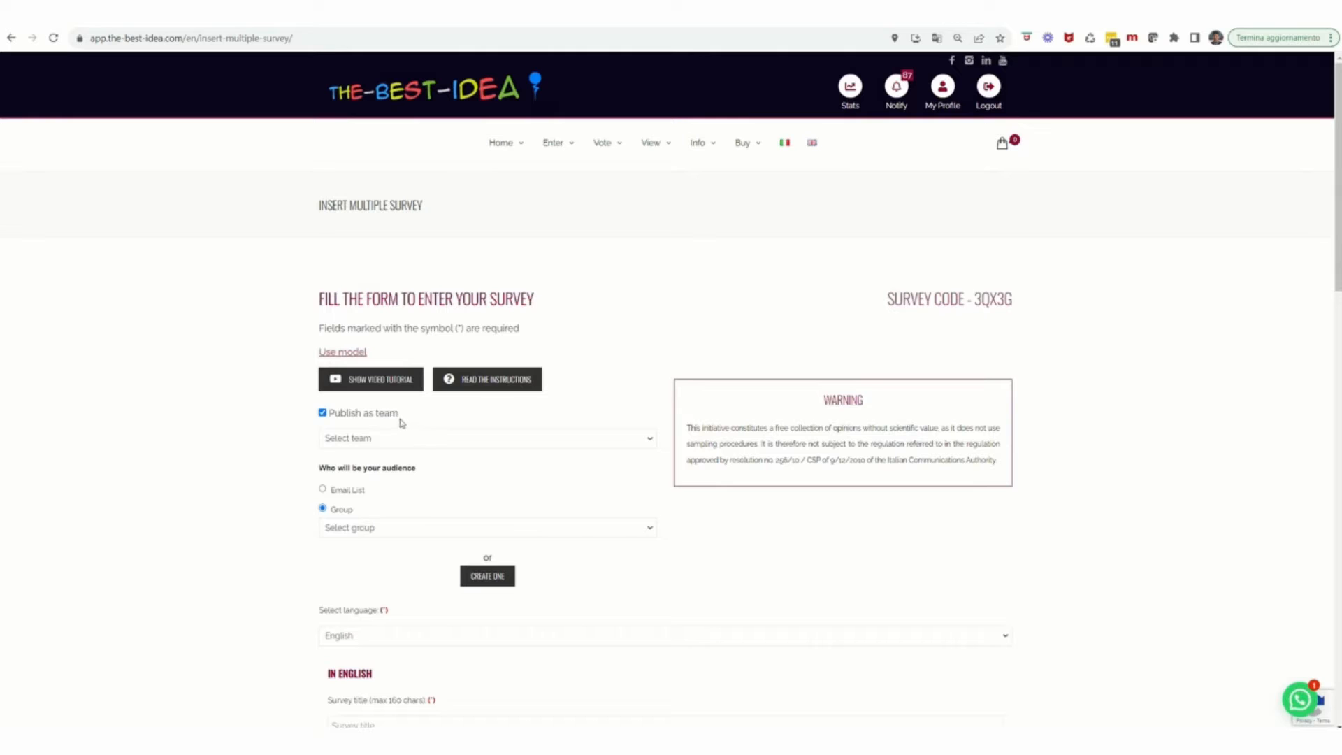
click(322, 413)
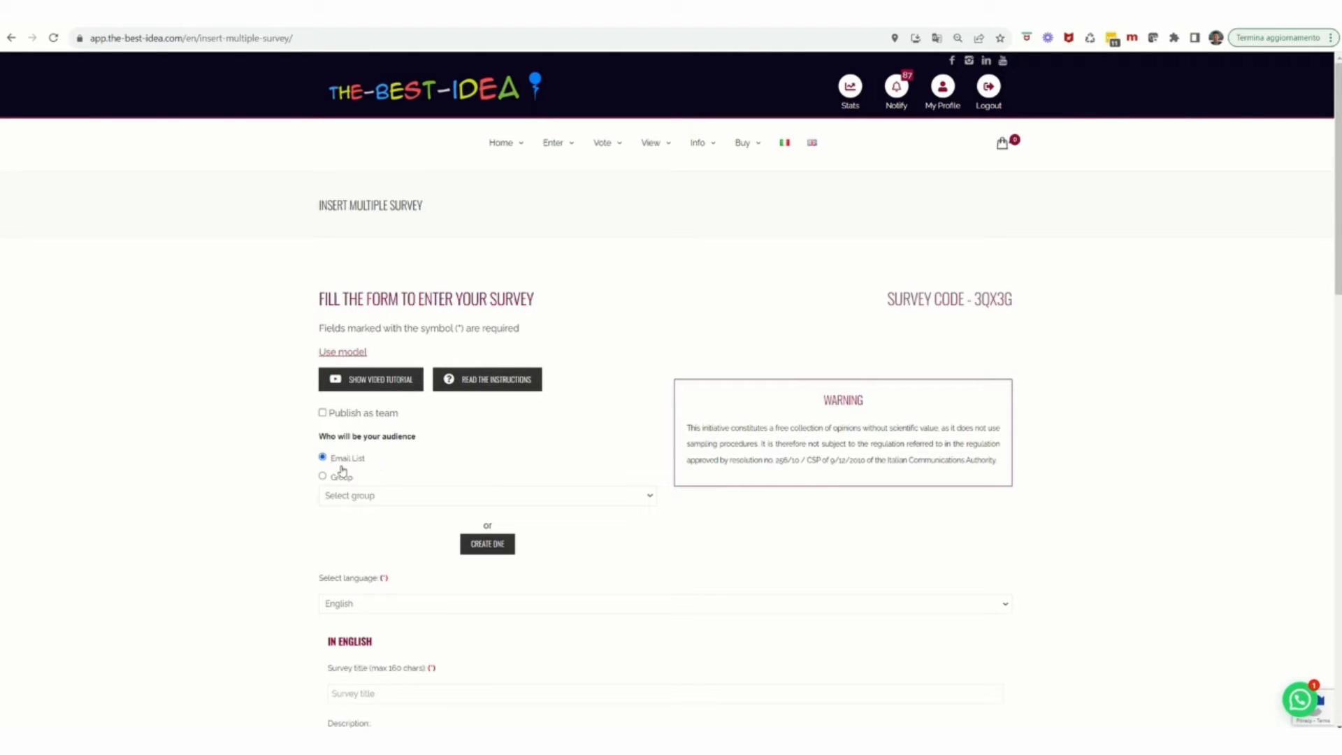
- Set the survey audience to Group and select the "Employees" group
click(323, 479)
click(592, 503)
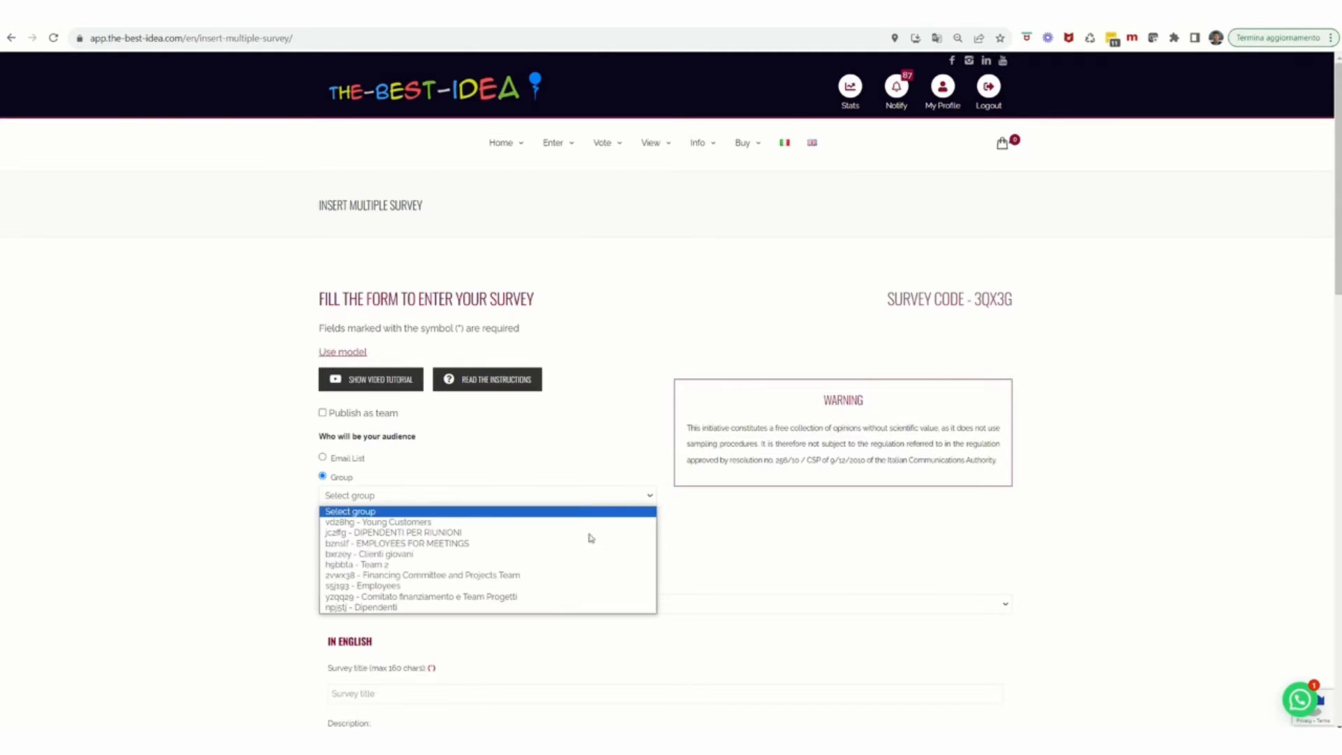
click(574, 592)
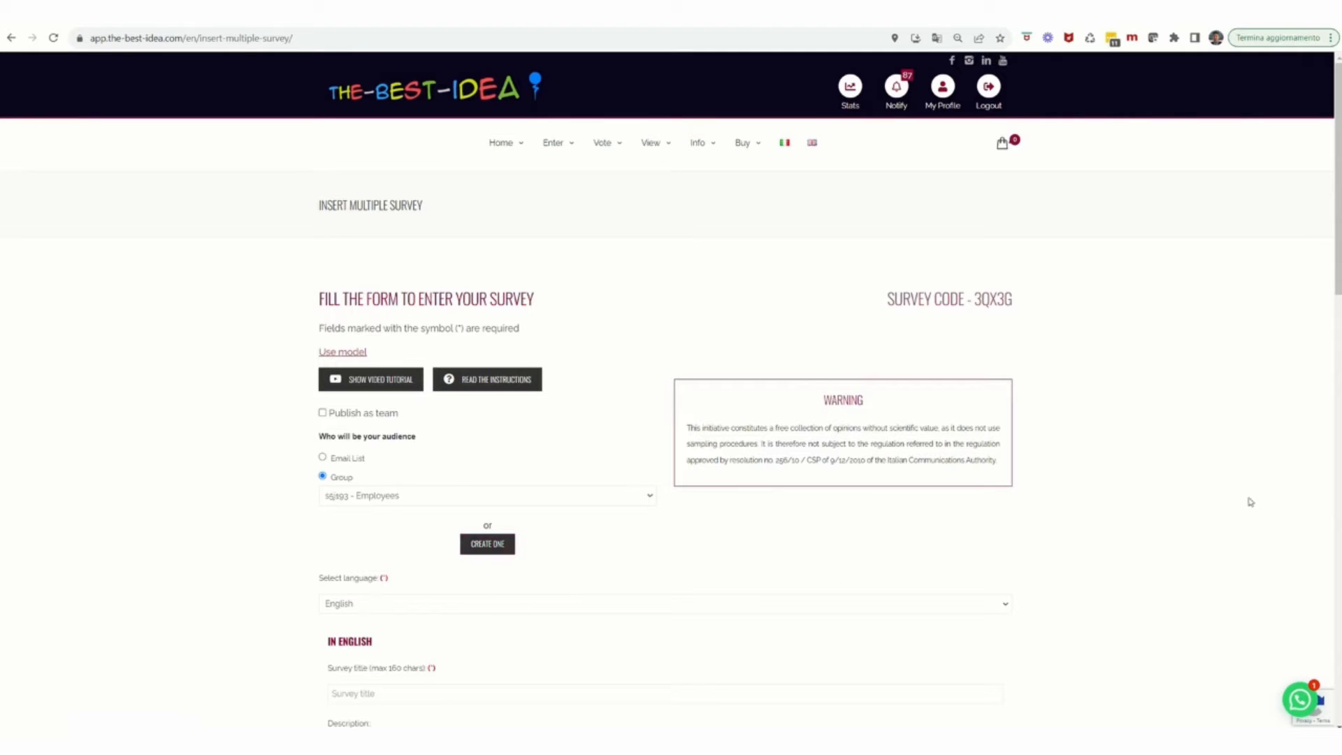
- Enter "Multiple Survey tutorial" as the English survey title and "dsfghdh" as its description
drag(1337, 261, 1337, 418)
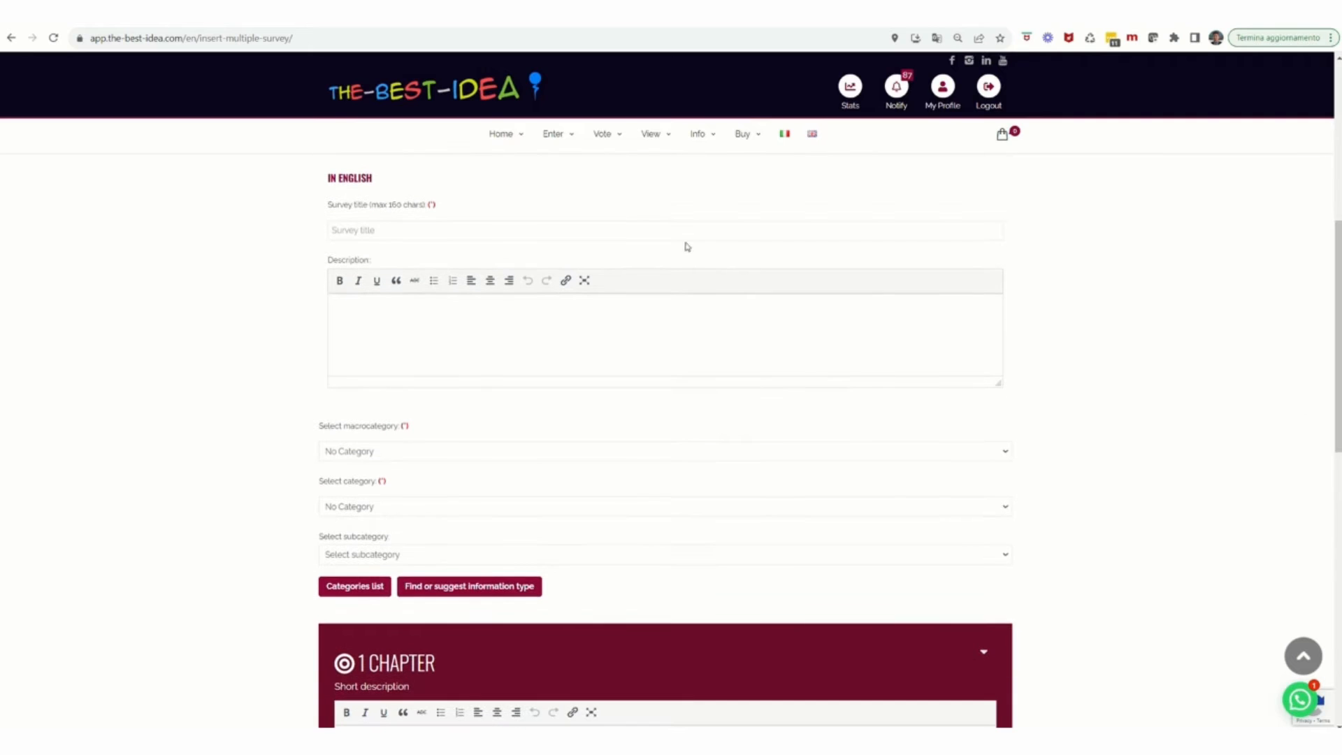
click(349, 231)
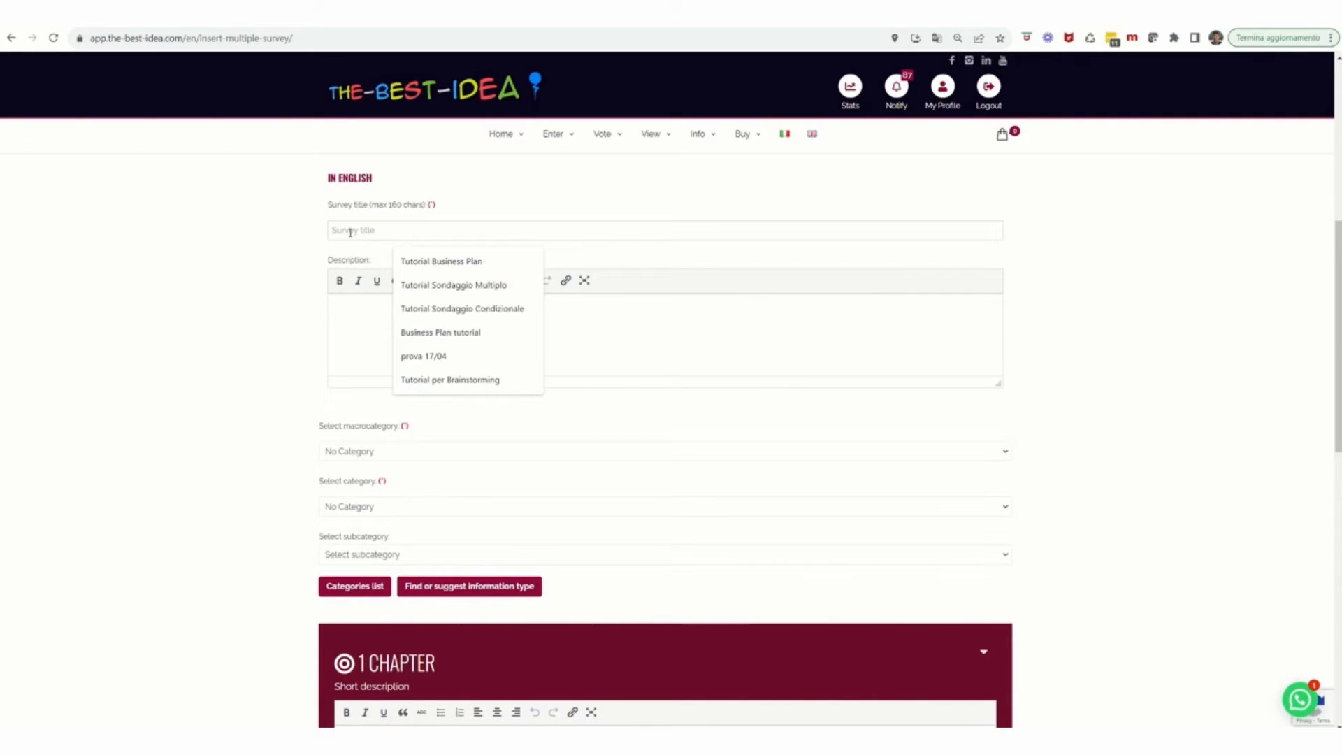
text(Mul)
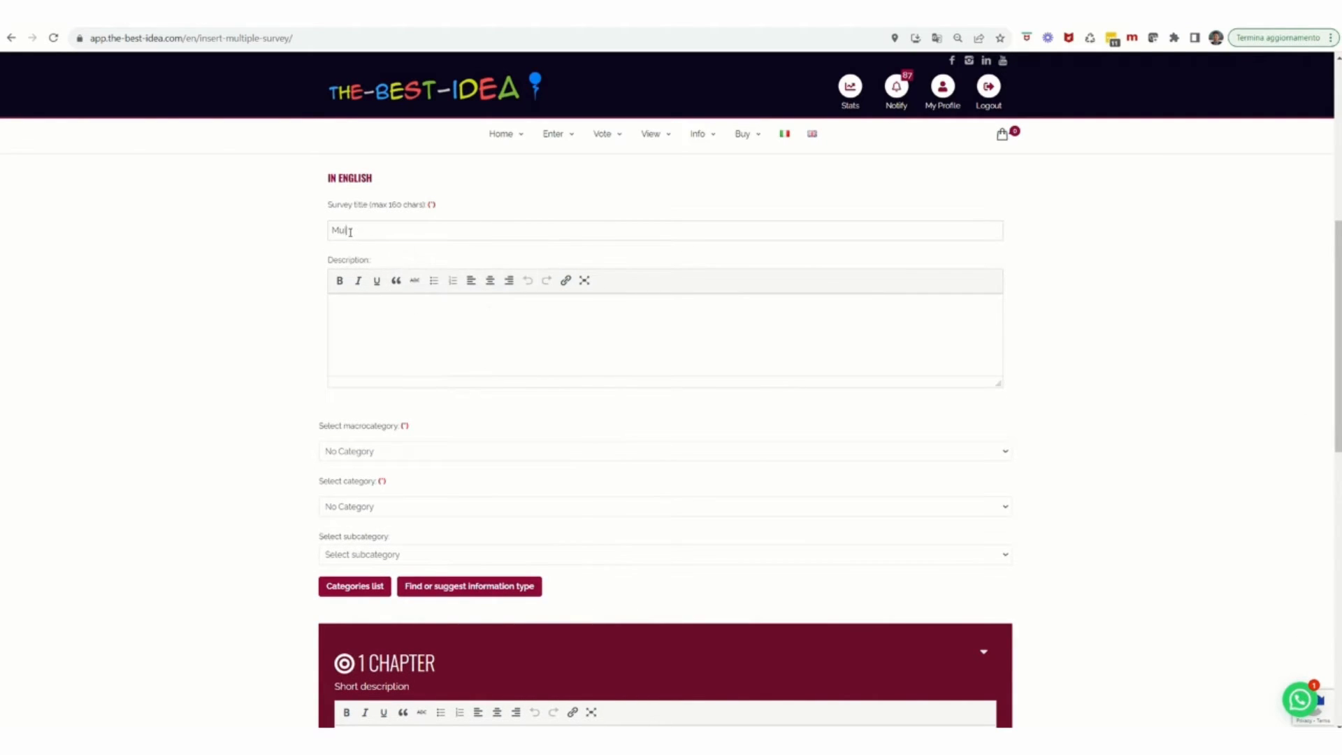
text(tiple Survey tutorial)
click(381, 322)
text(dsfghdh)
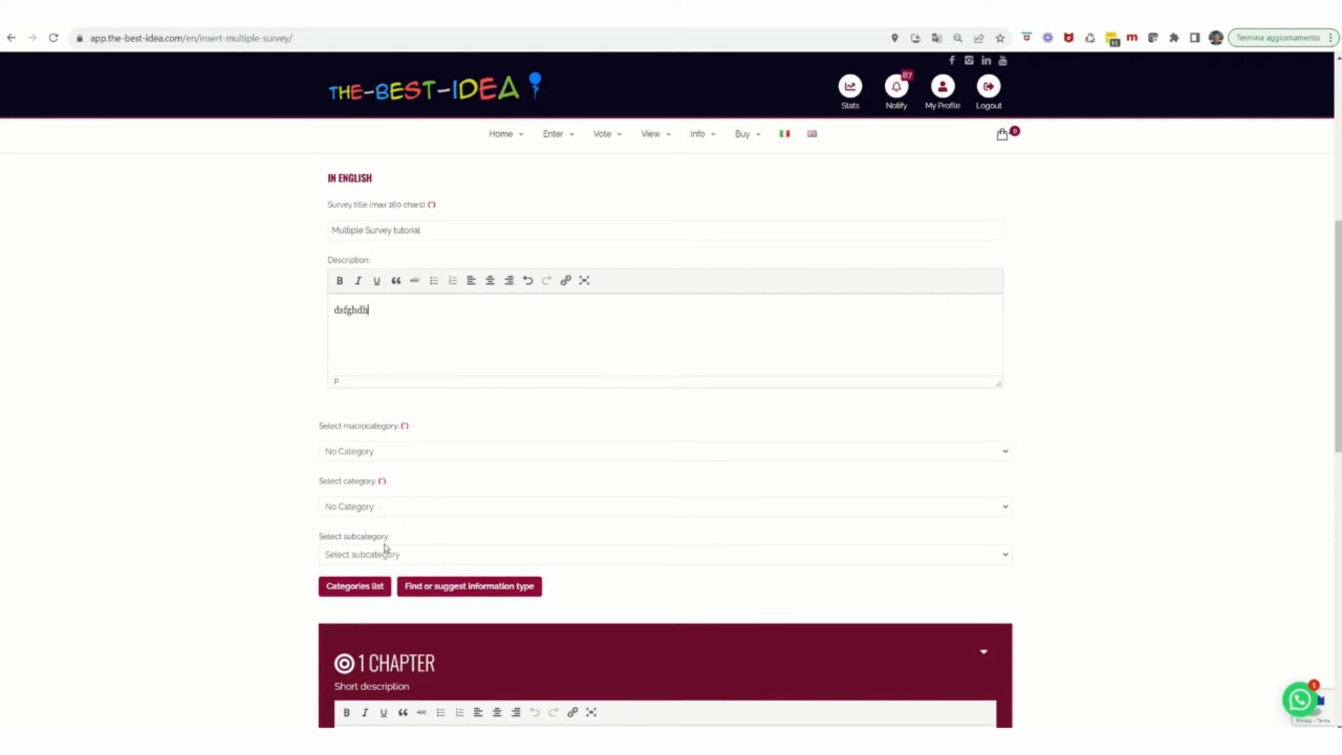
- Choose No Category as the macrocategory and enter "wrththgfnbdb" as the short description of chapter 1
click(379, 457)
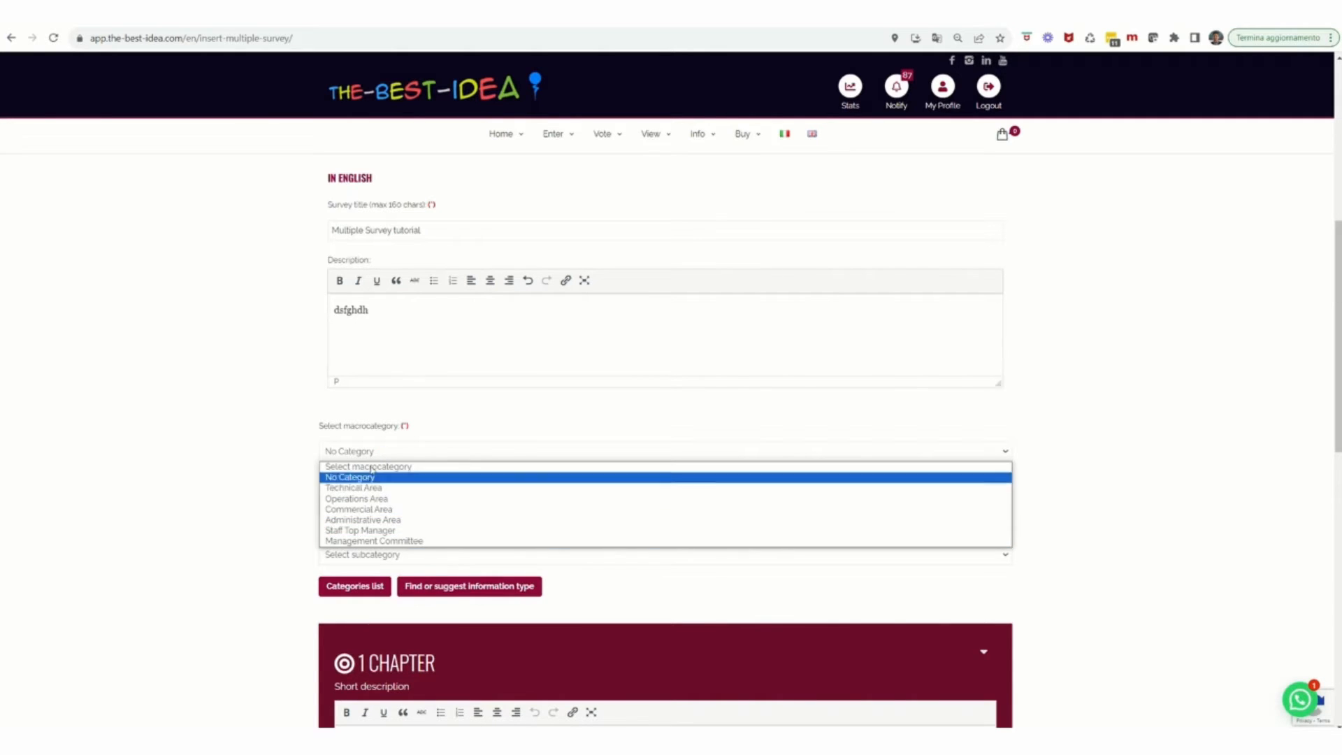
click(371, 479)
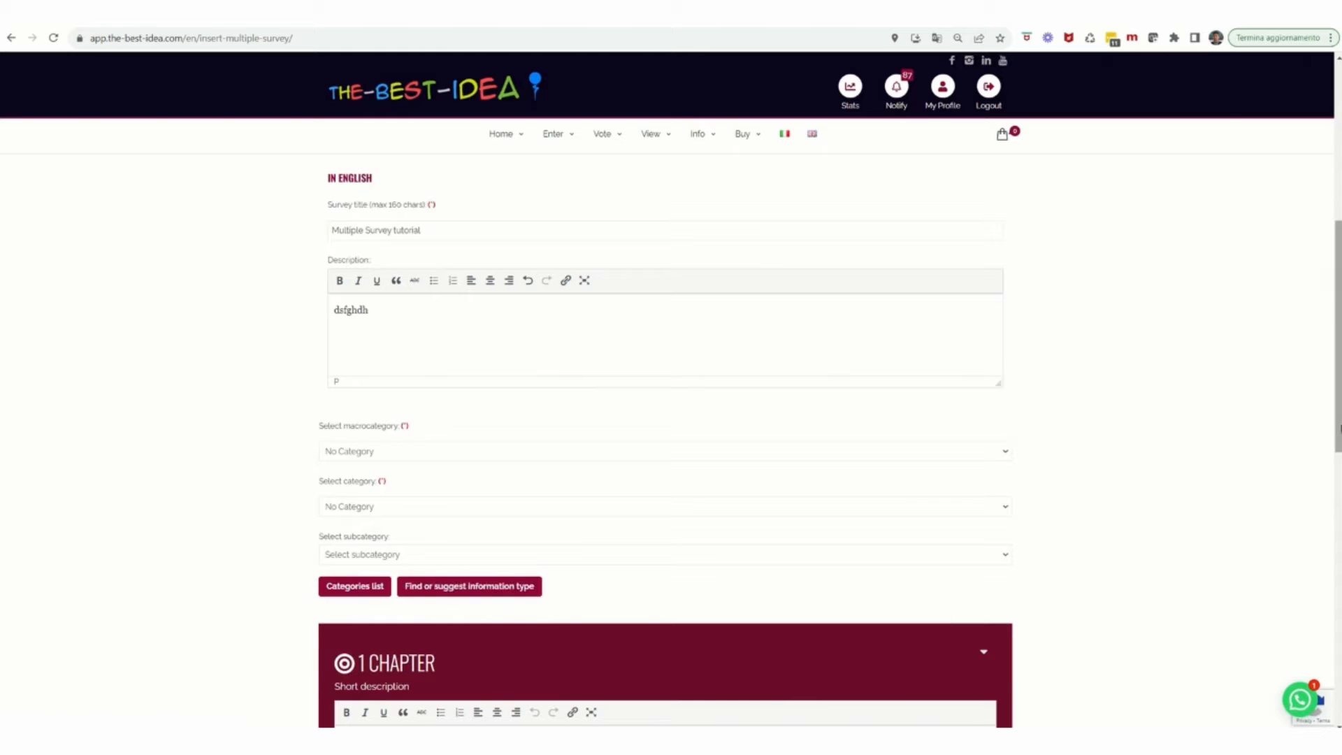
scroll(664, 447, down, 5)
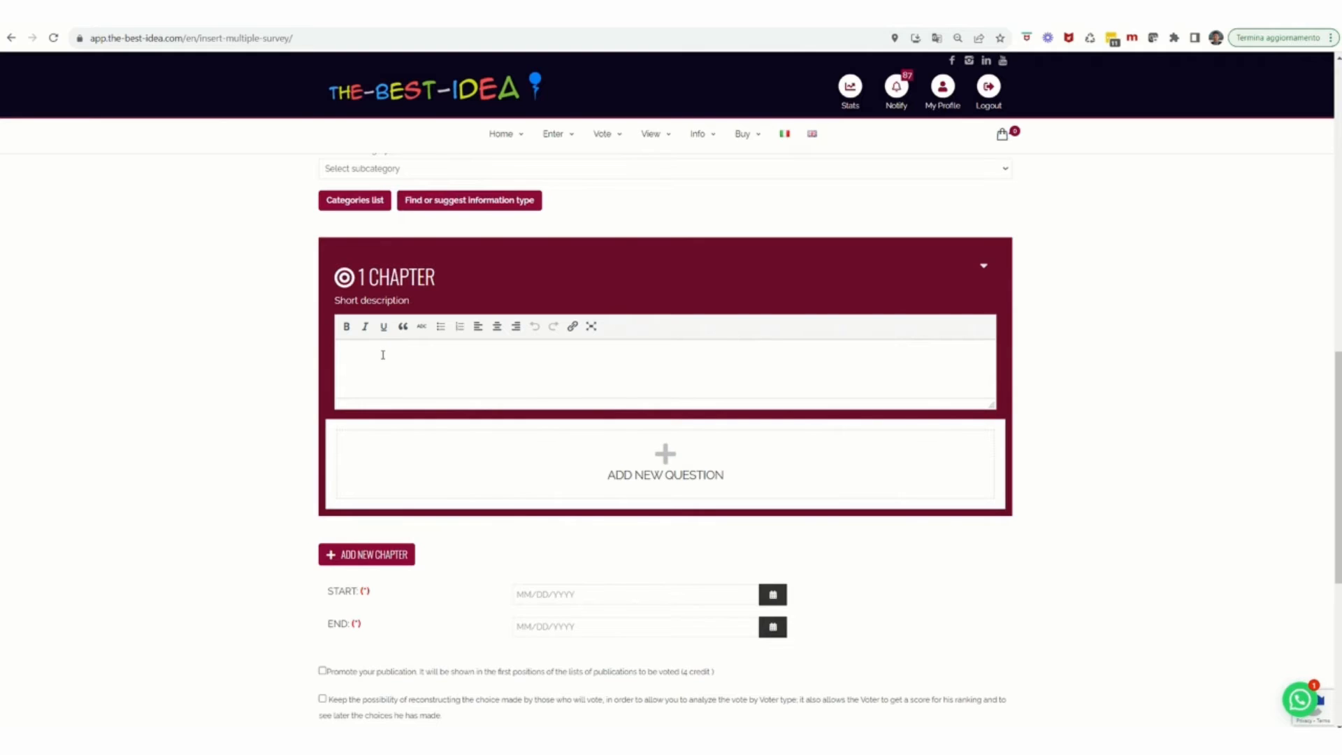
text(wrthtbgfnbdb)
- Add a question to chapter 1 with the title "first" and the description "edthgjdnhgf"
click(680, 476)
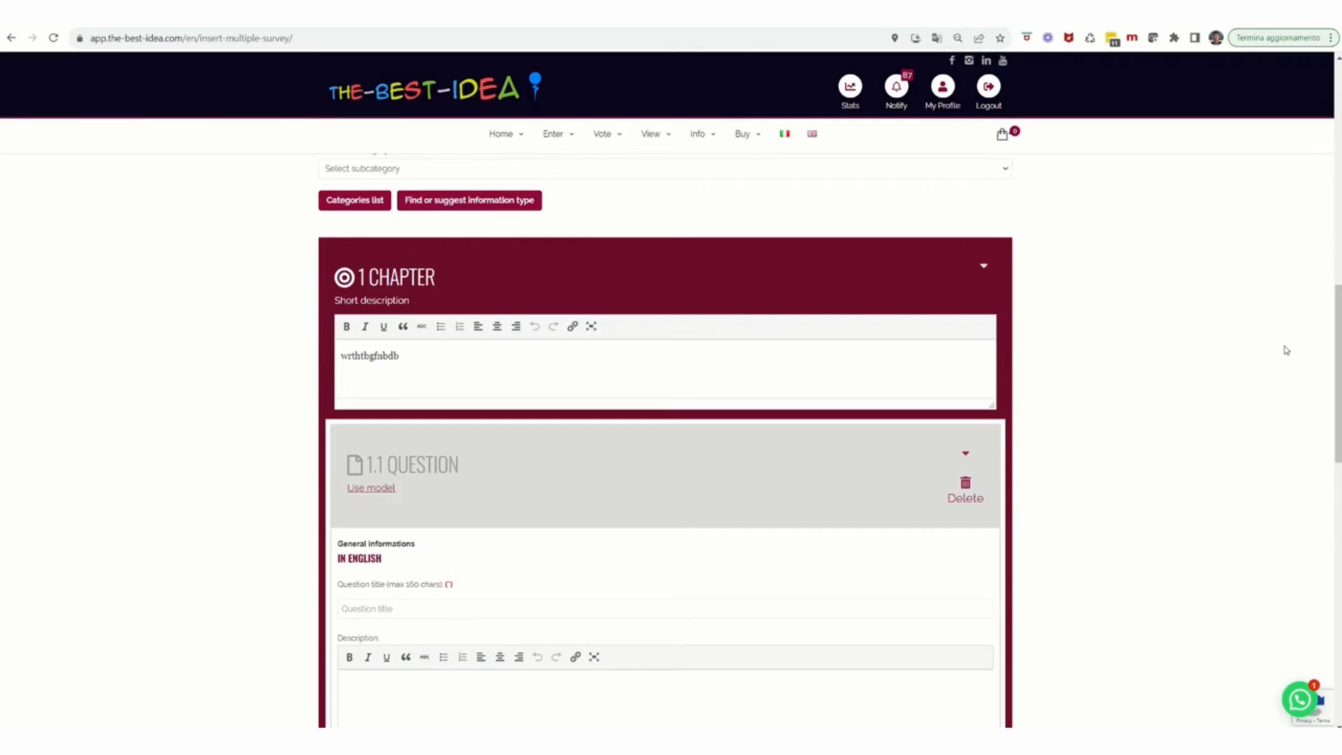
scroll(992, 444, down, 3)
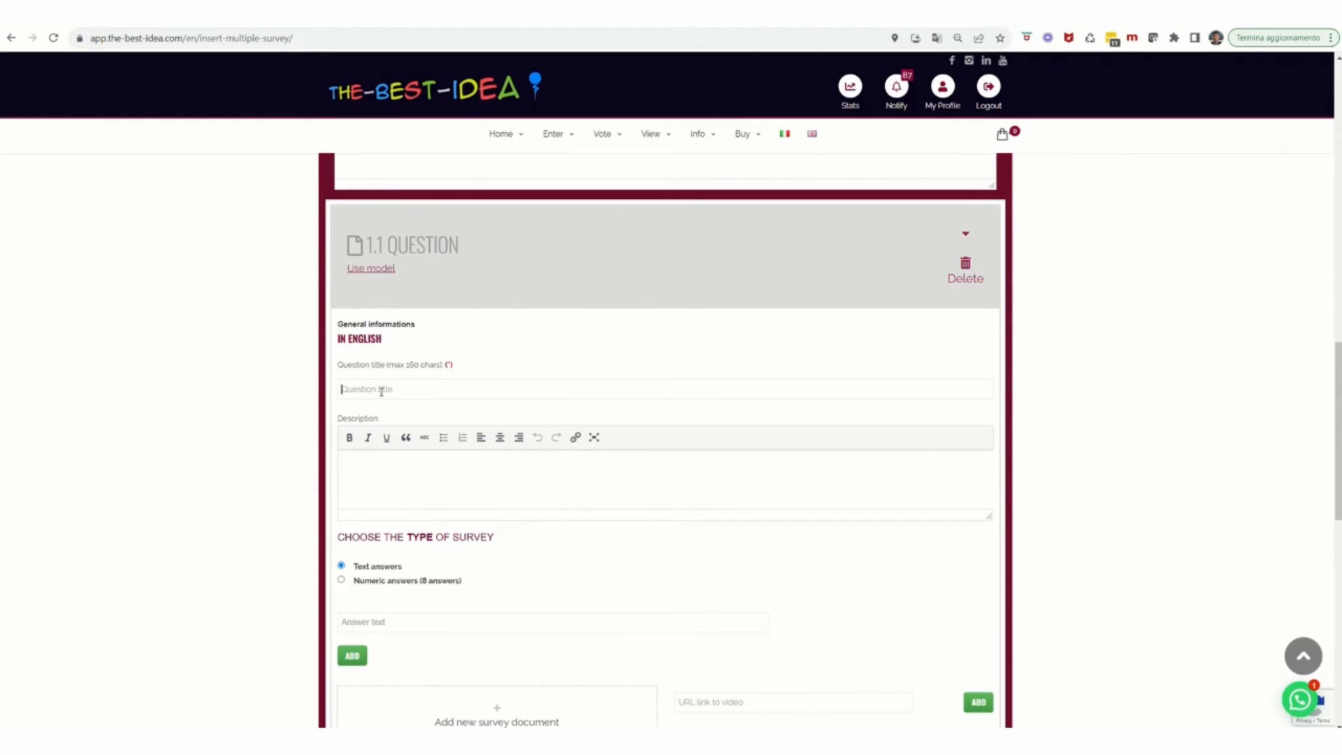
click(382, 390)
text(first)
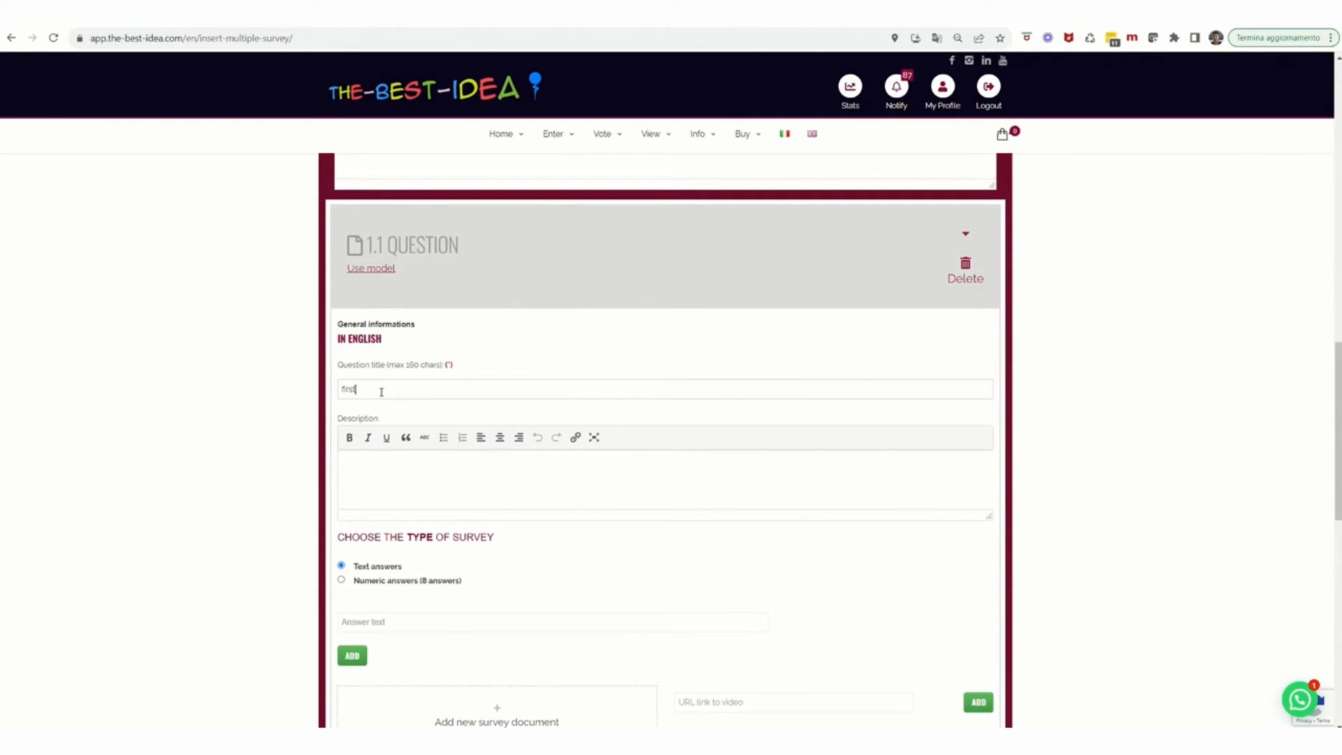
click(407, 474)
text(edthgjdnhgf)
click(342, 580)
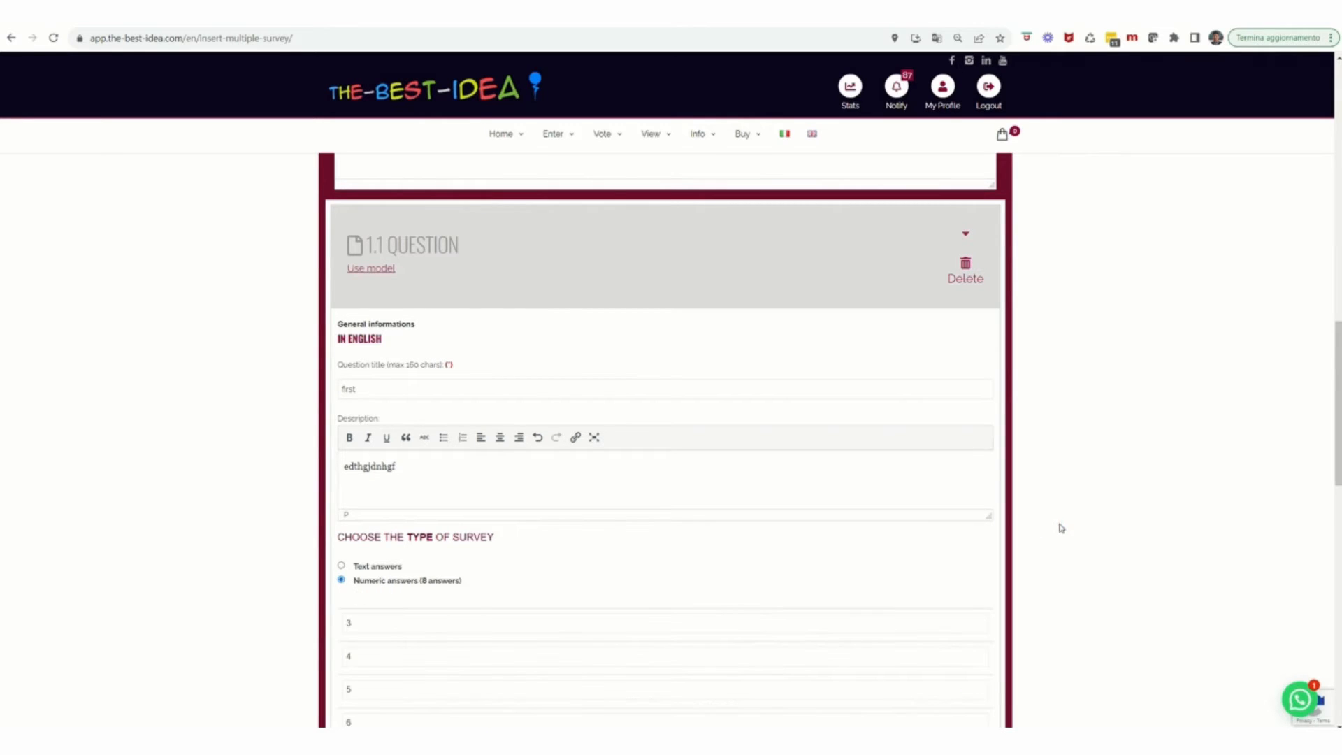
scroll(1058, 527, down, 3)
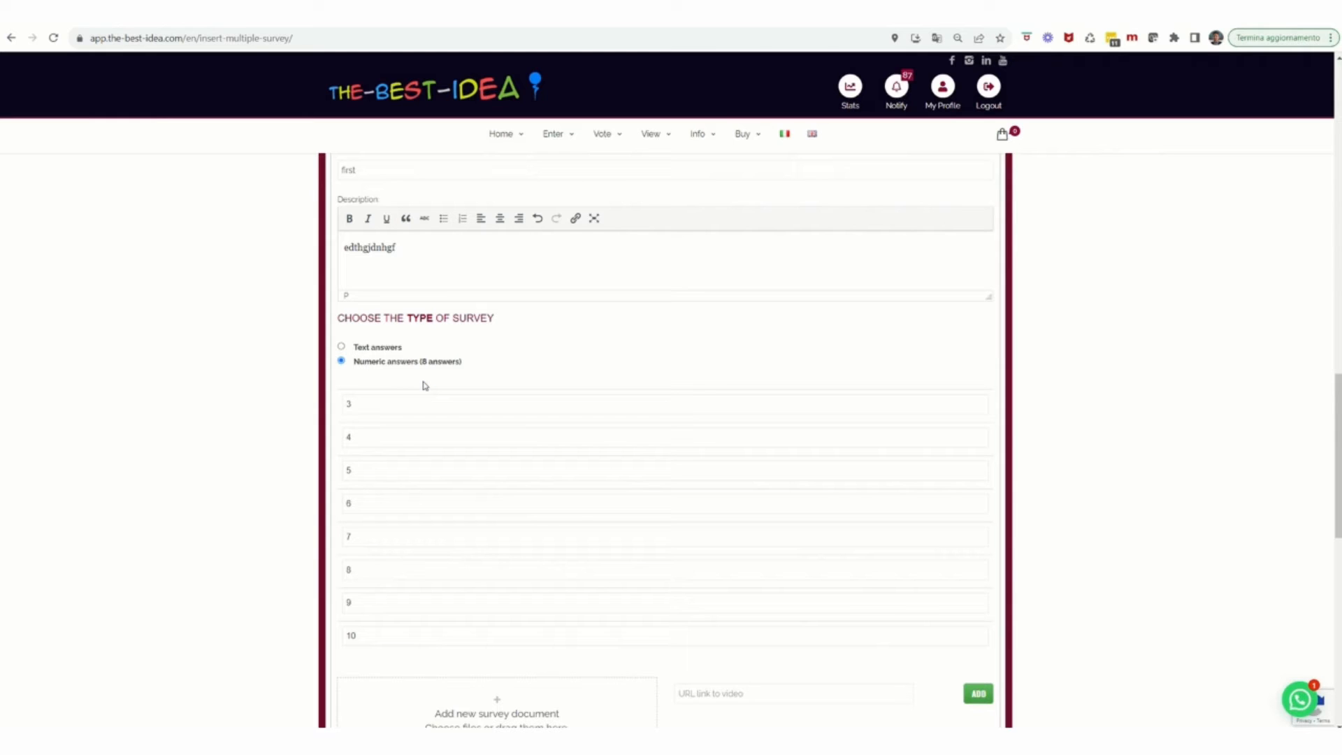
click(342, 347)
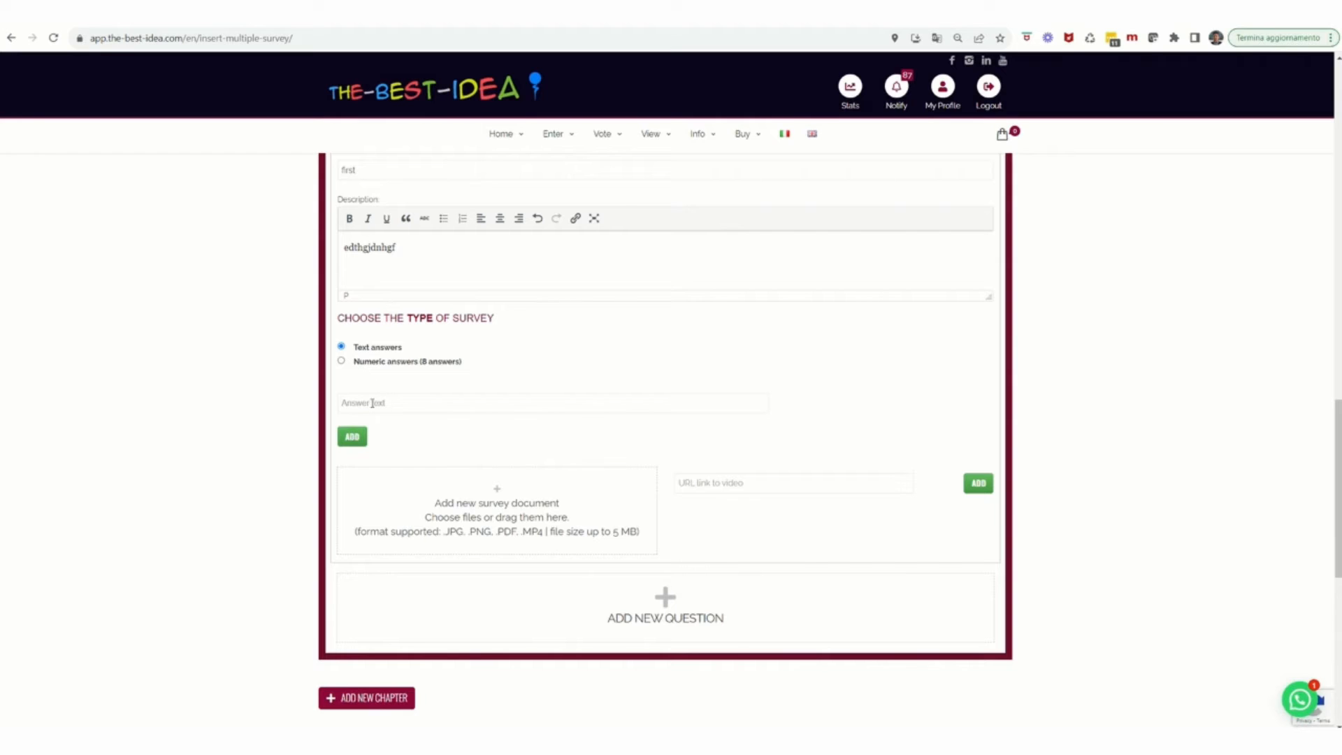
- Give question 1.1 three text answers: "ghjhgf", "iu6tuikuyk" and "53567437"
click(372, 404)
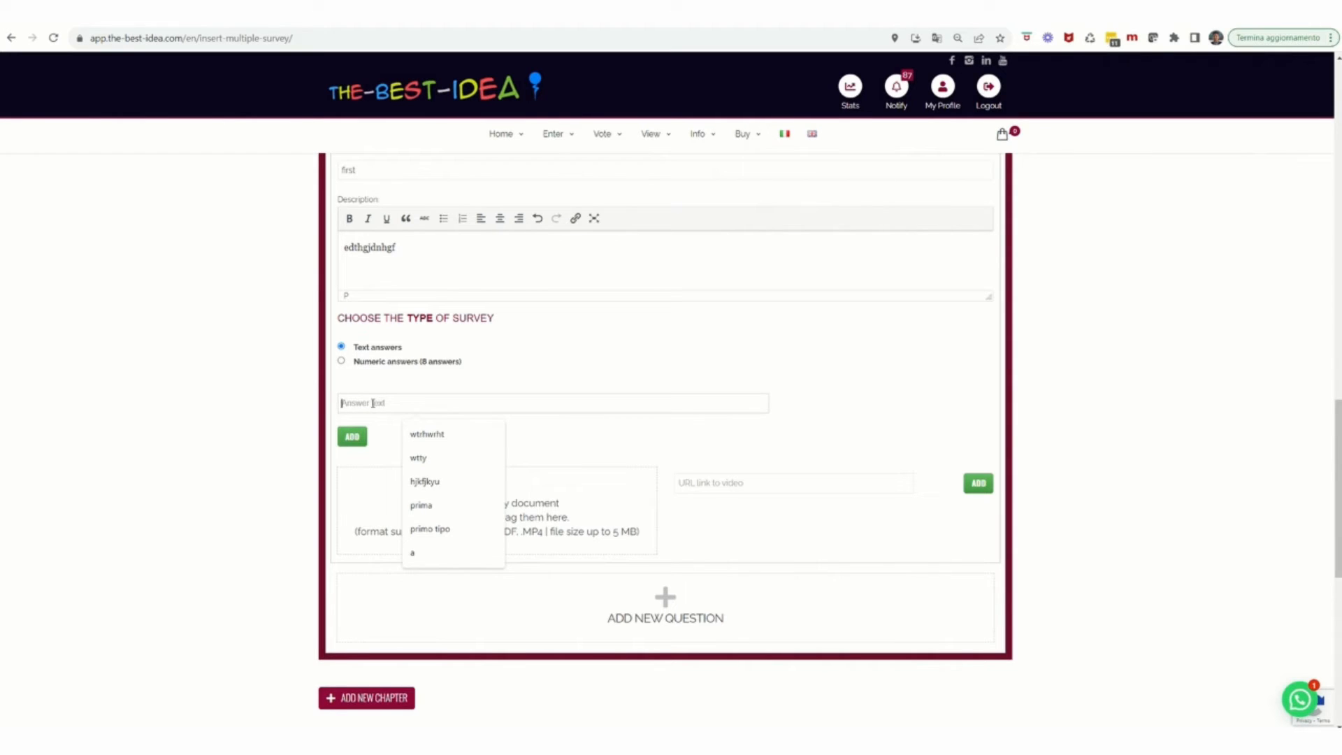
text(ghjhgf)
click(352, 436)
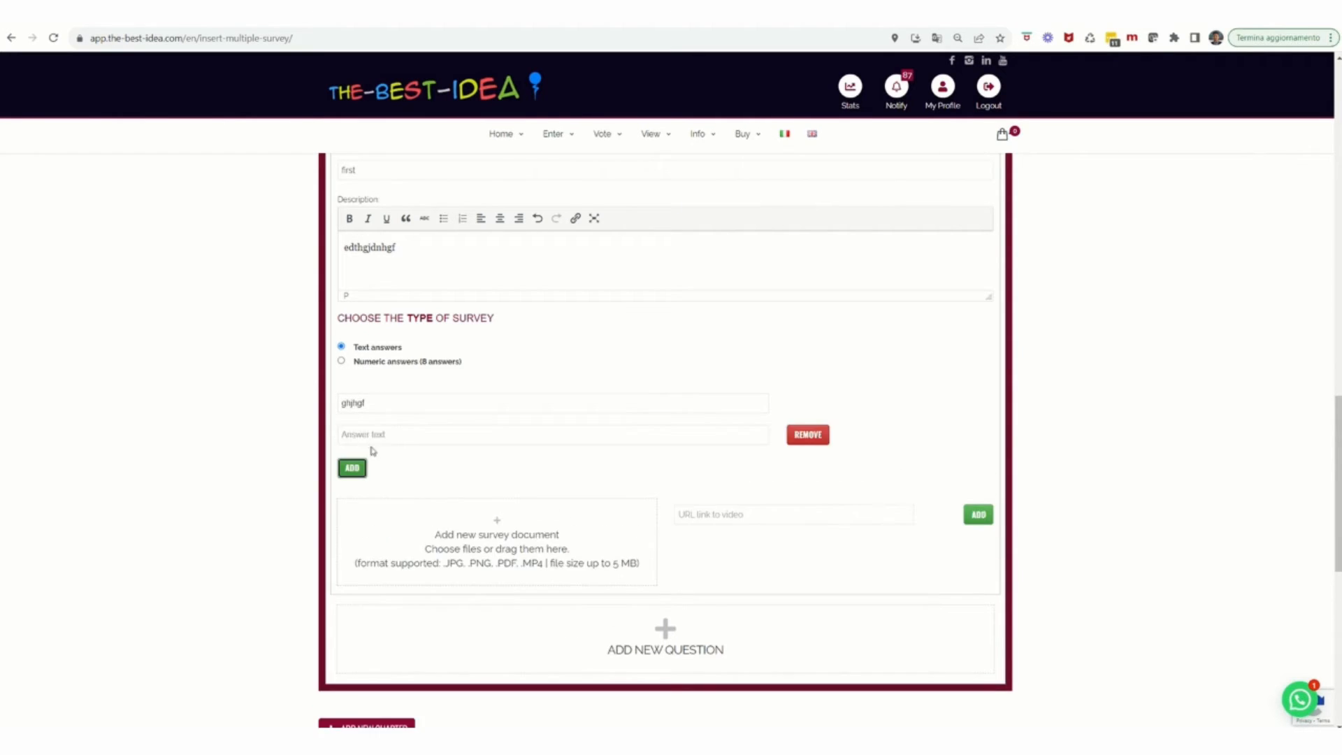
click(374, 436)
text(iu6tuikuyk)
click(360, 473)
click(386, 466)
text(5356)
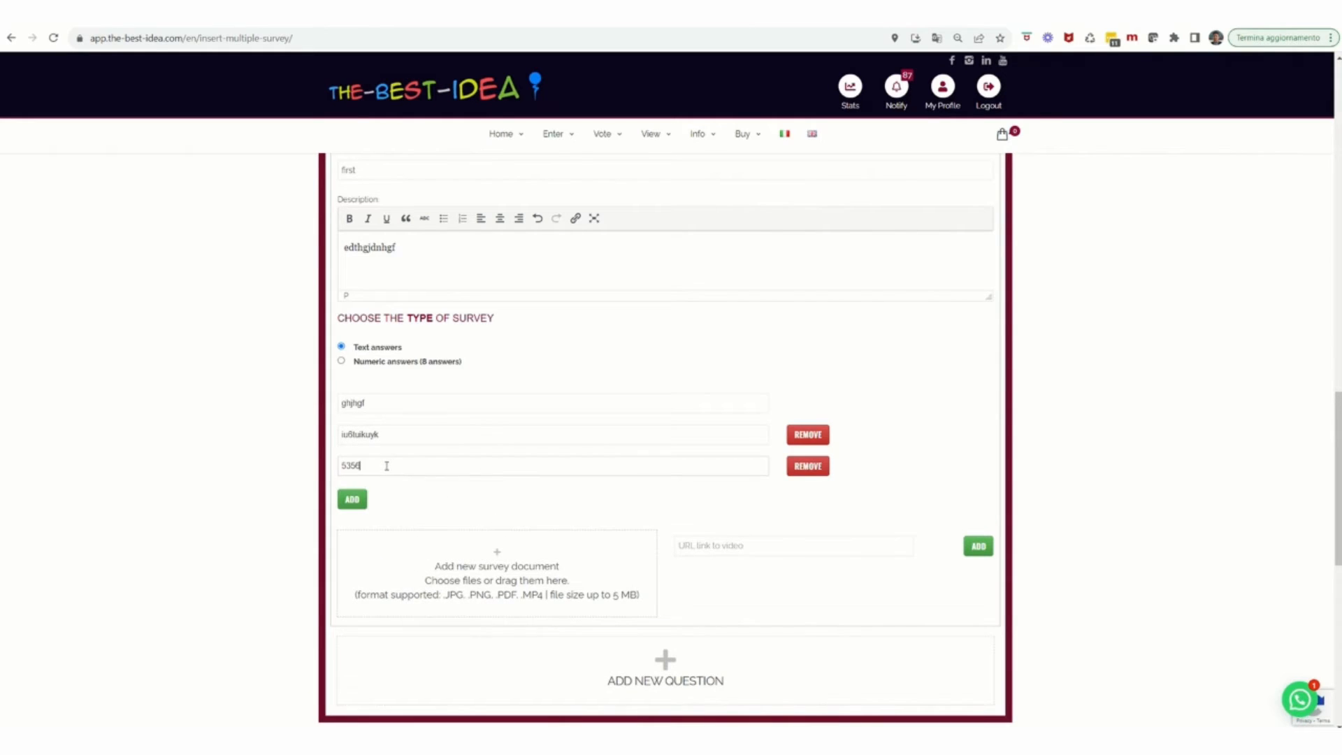
text(7437)
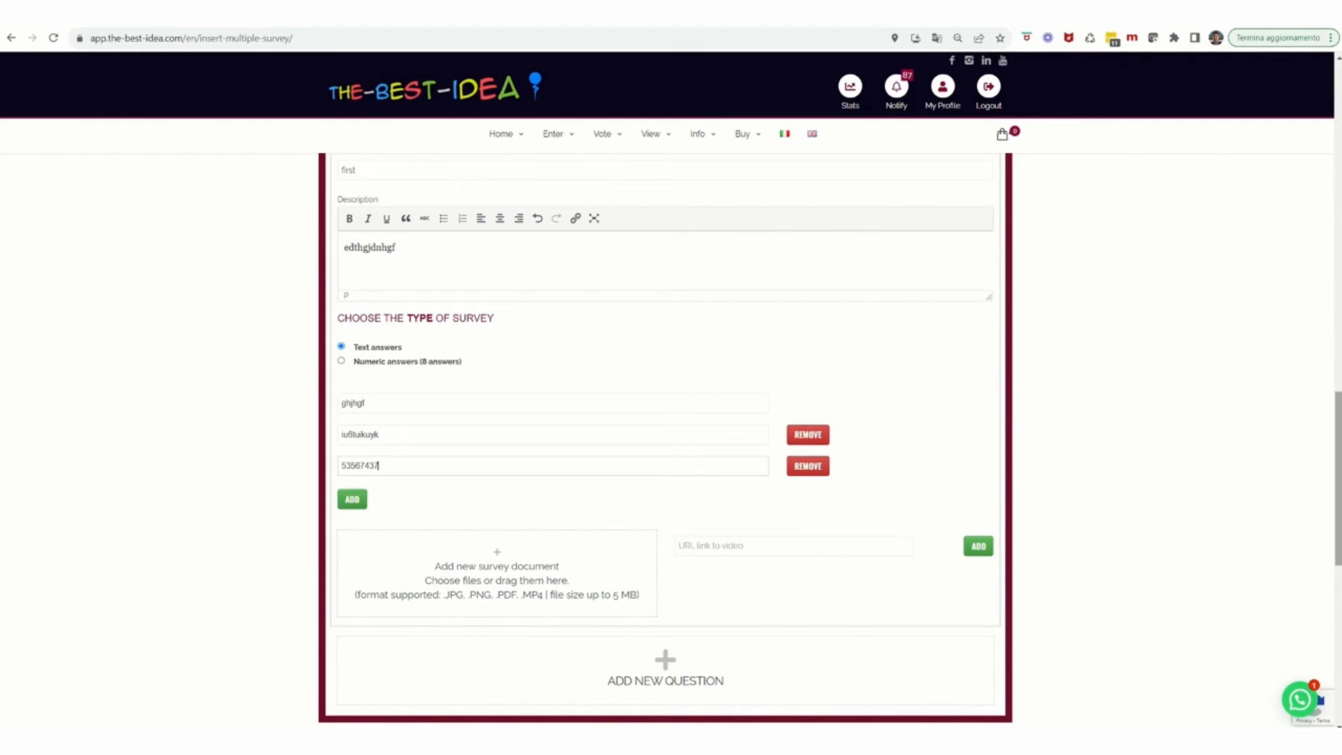
- Add another question to chapter 1 with the title "second" and the description "sadfgsg"
scroll(1252, 629, down, 5)
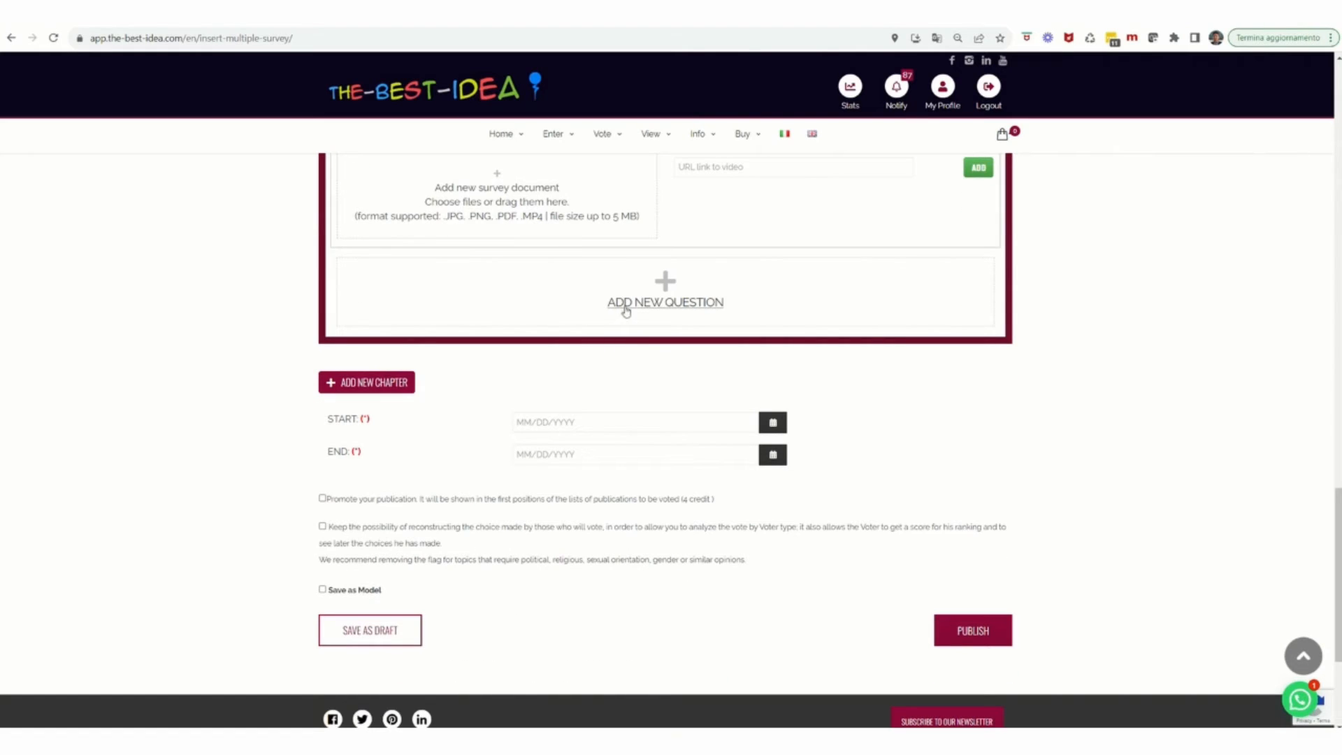
click(659, 303)
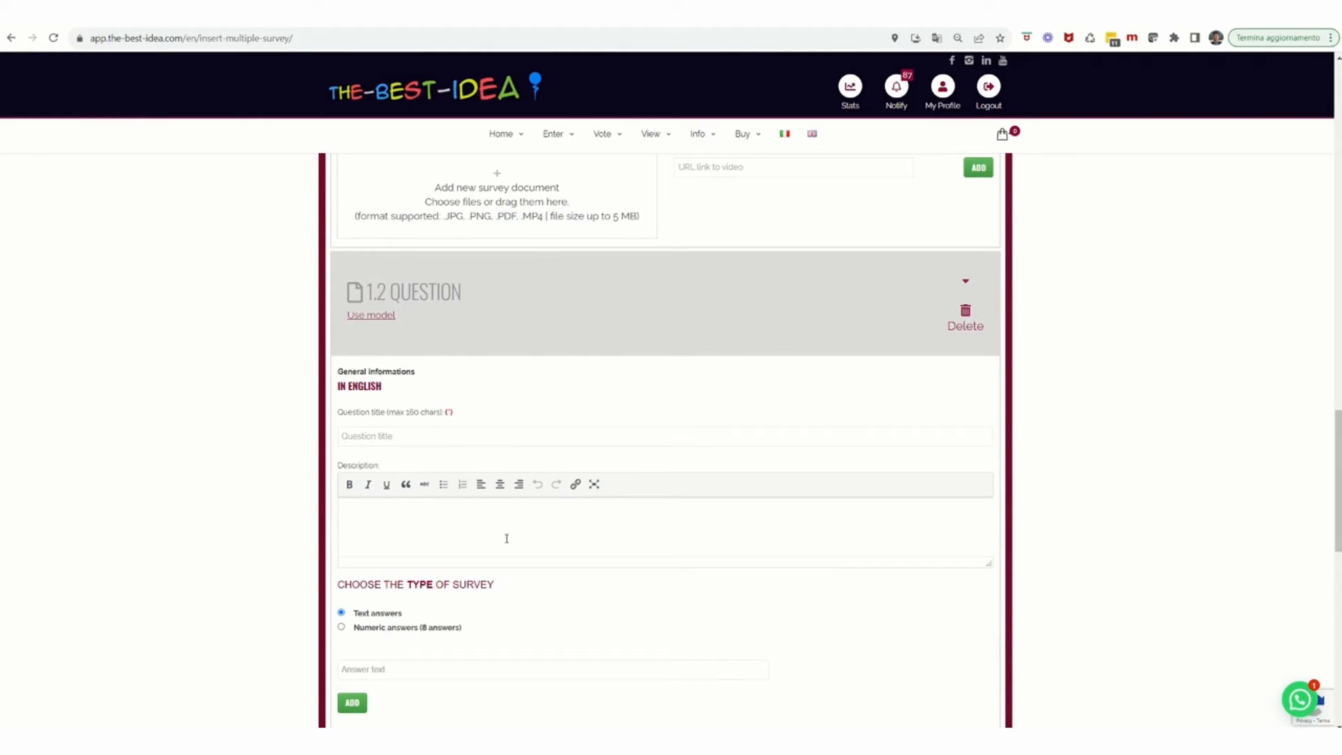
click(368, 435)
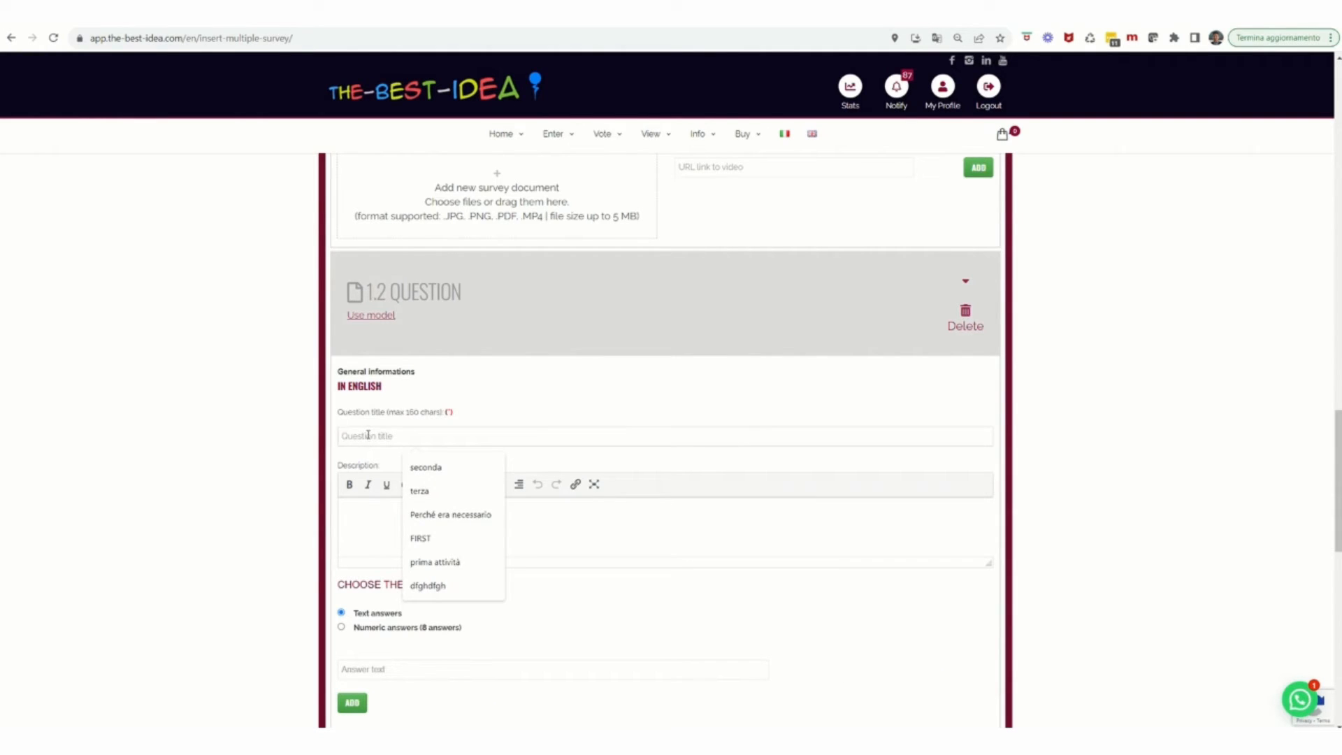
text(secon)
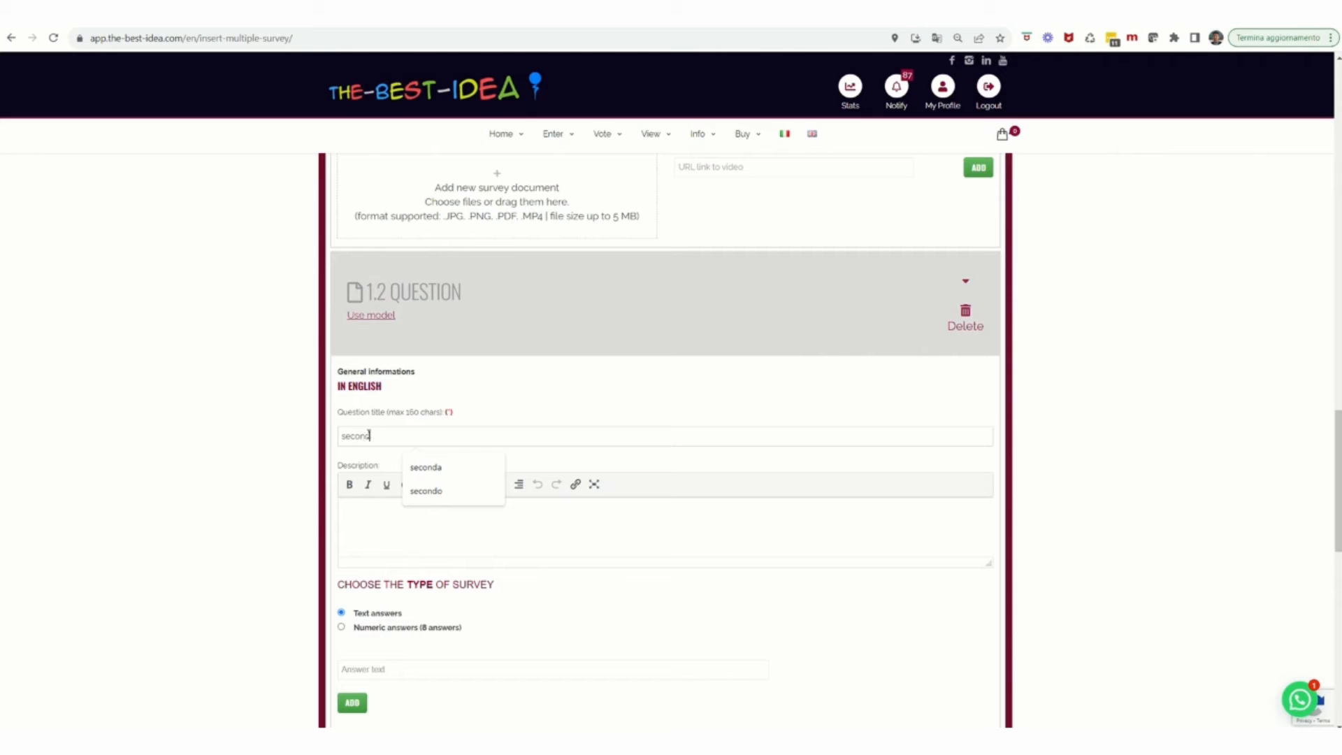
text(d)
click(365, 531)
text(sadfgsg)
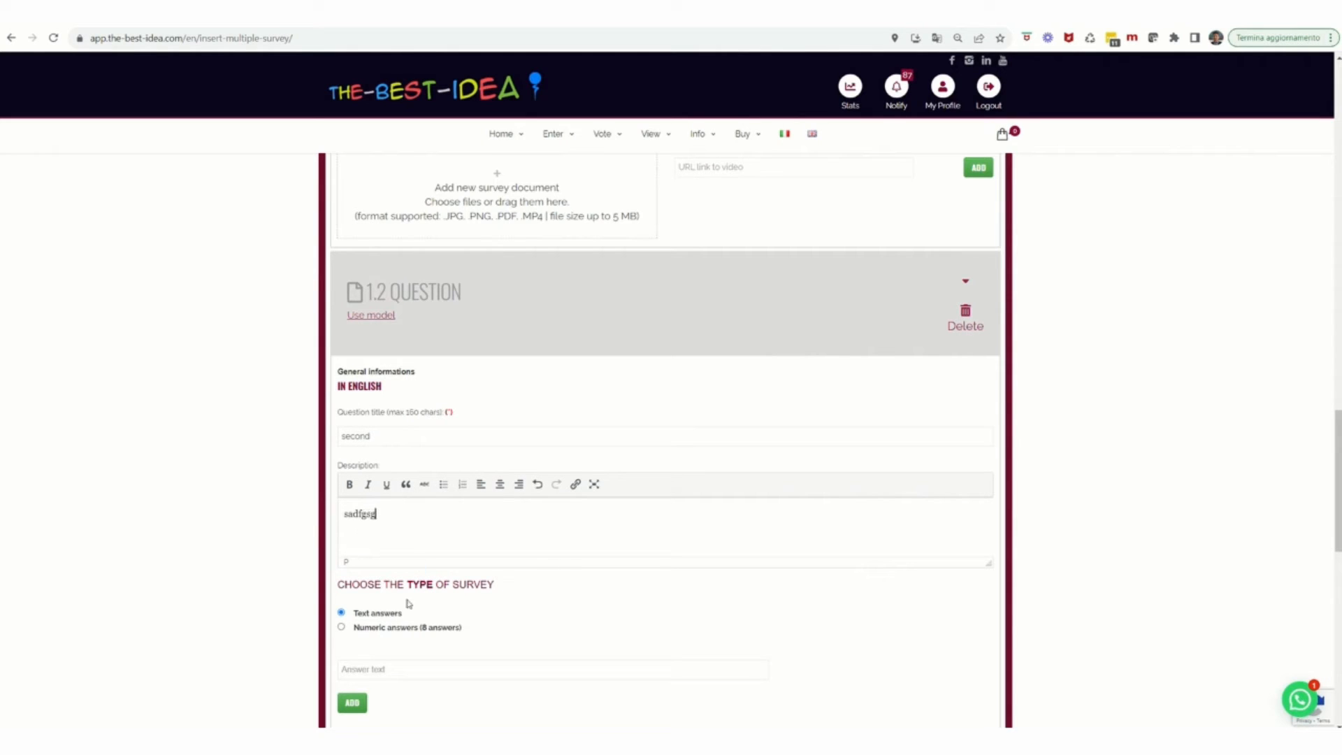
- Set the survey type of question 1.2 to Numeric answers (8 answers)
click(342, 628)
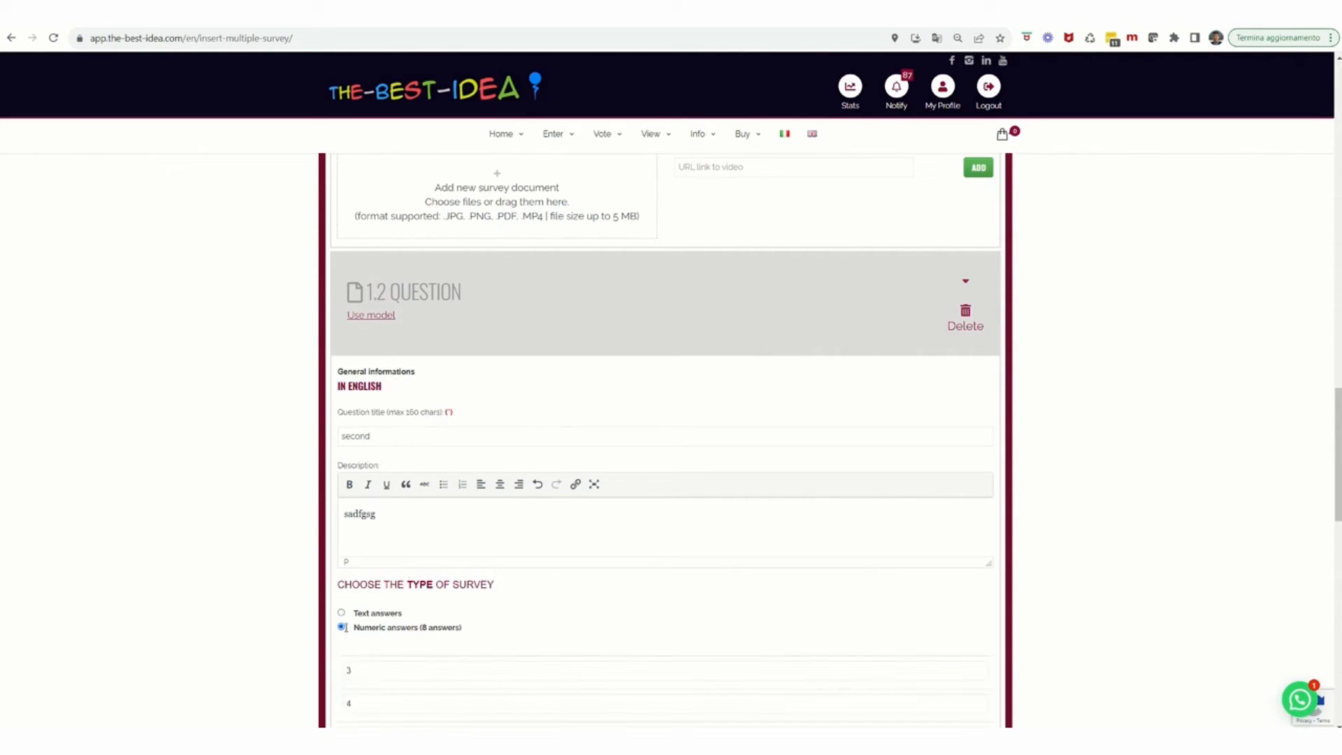
scroll(450, 590, down, 10)
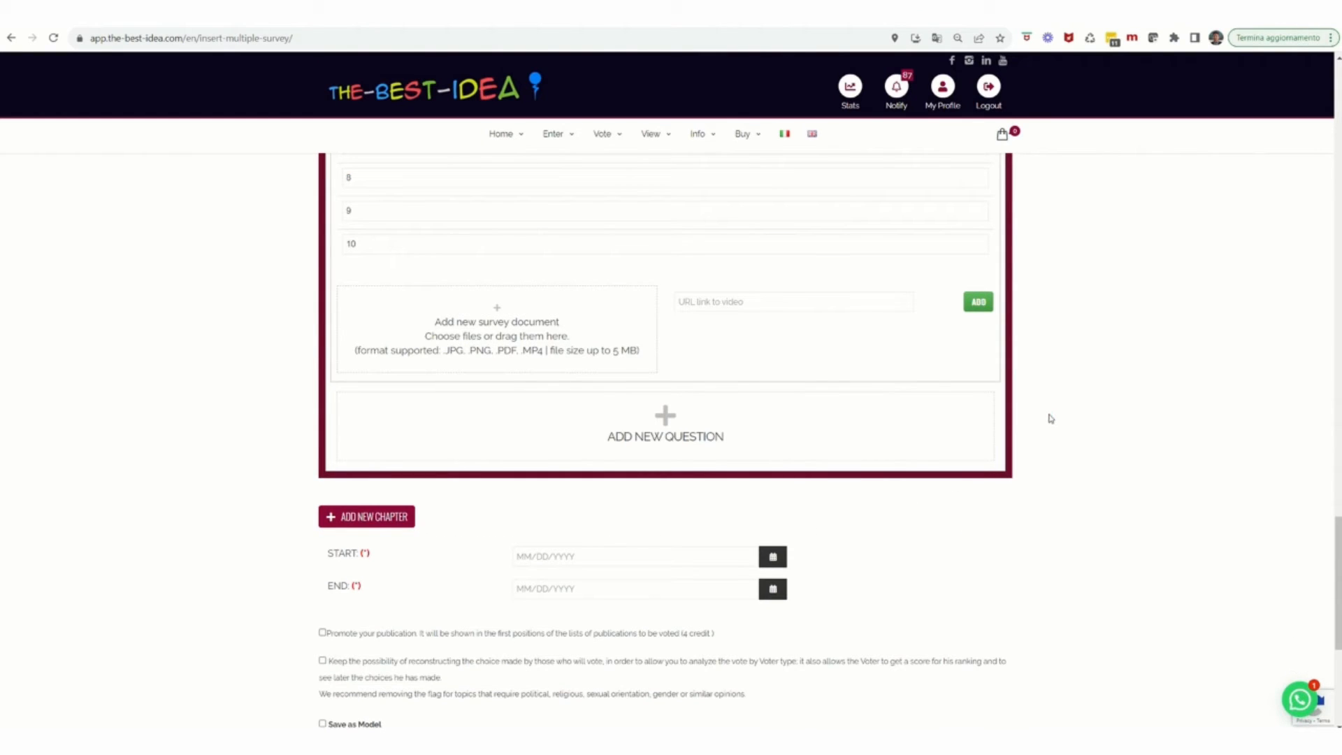
scroll(1048, 416, up, 9)
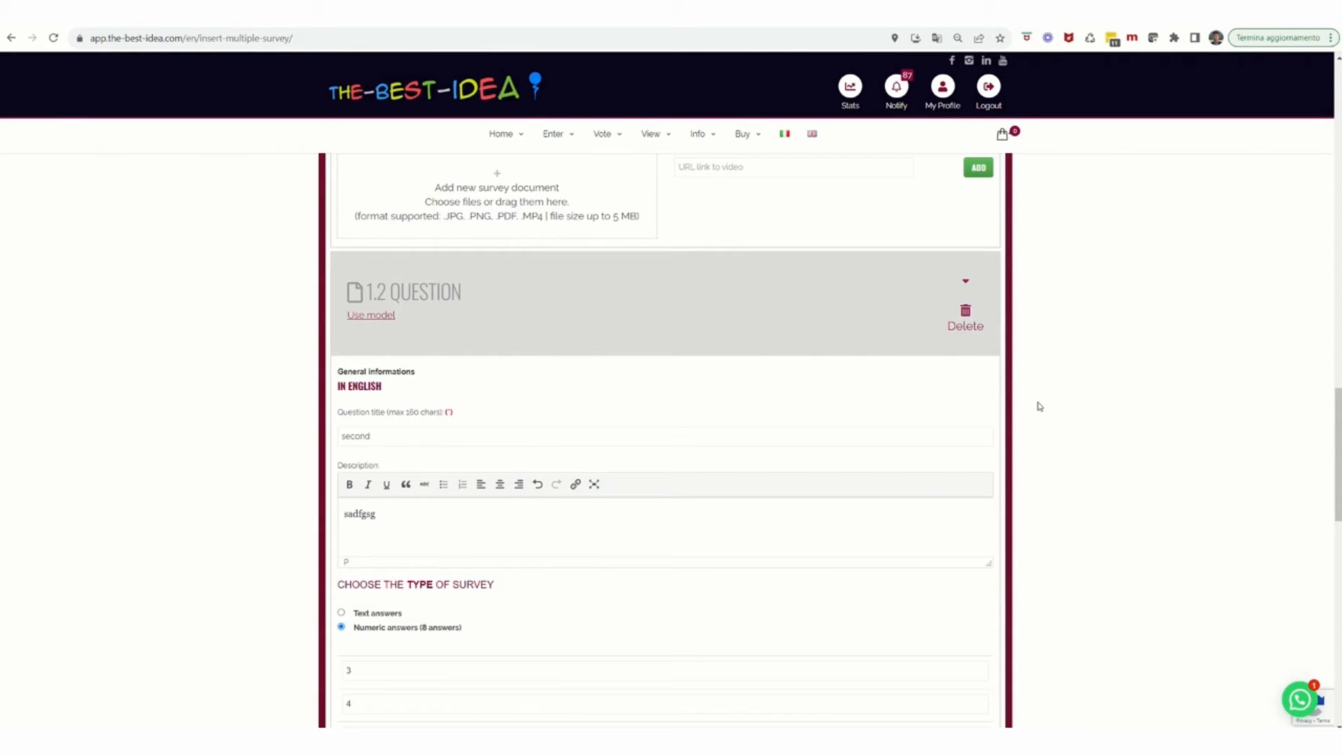
- Collapse both questions in chapter 1 and move the question titled "second" ahead of the one titled "first"
click(966, 286)
scroll(1063, 286, up, 3)
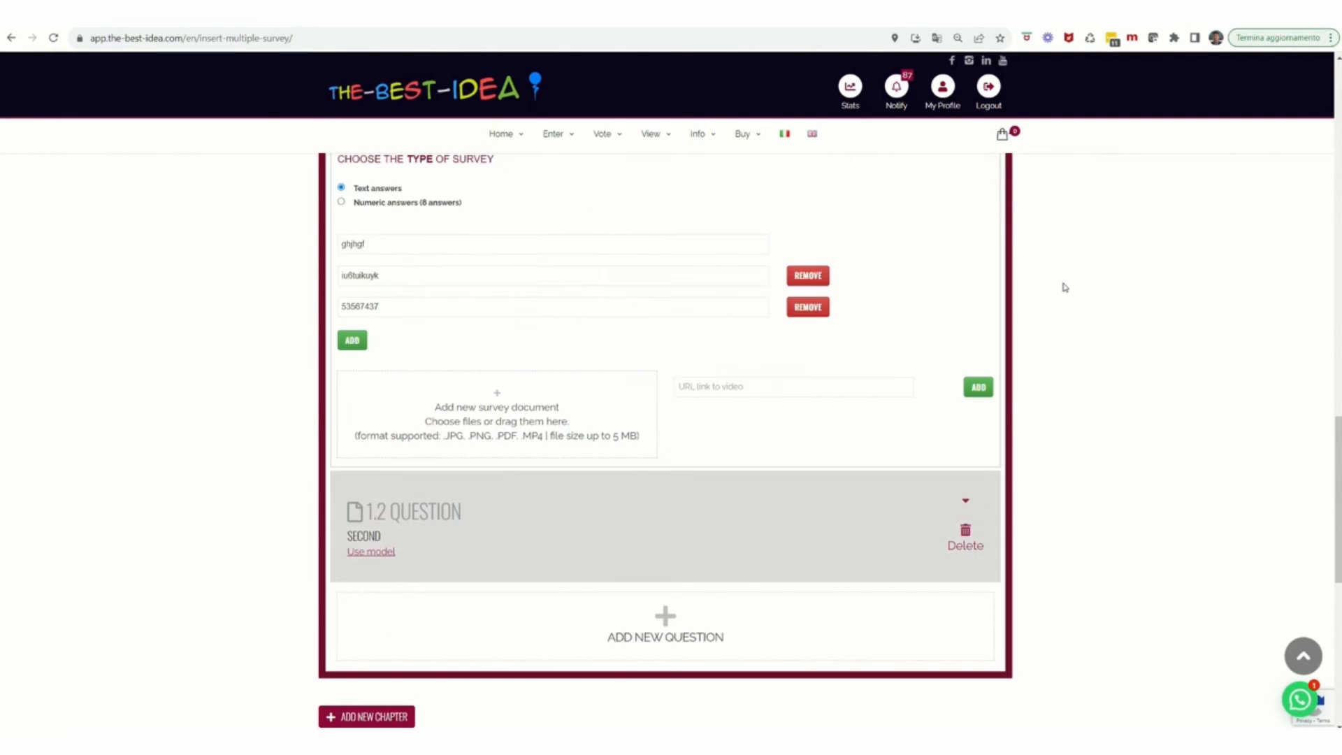
scroll(1063, 287, up, 5)
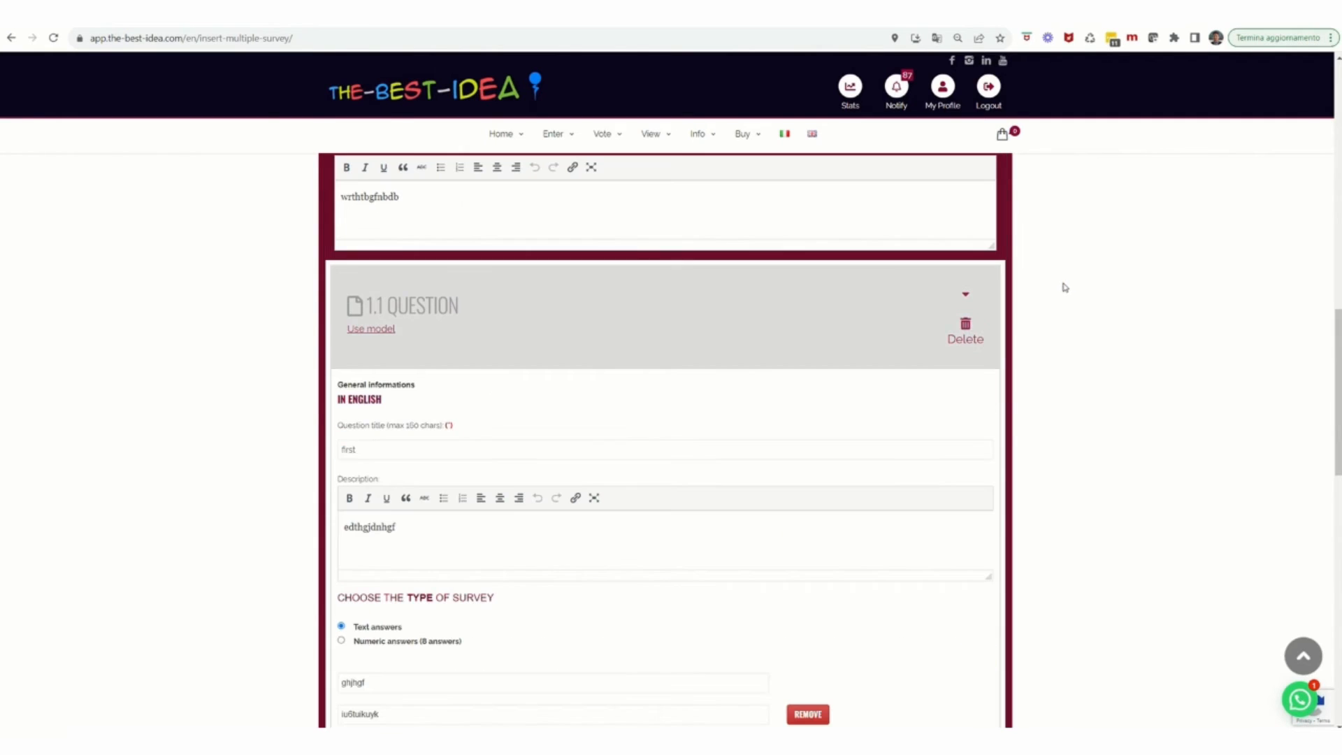
click(967, 297)
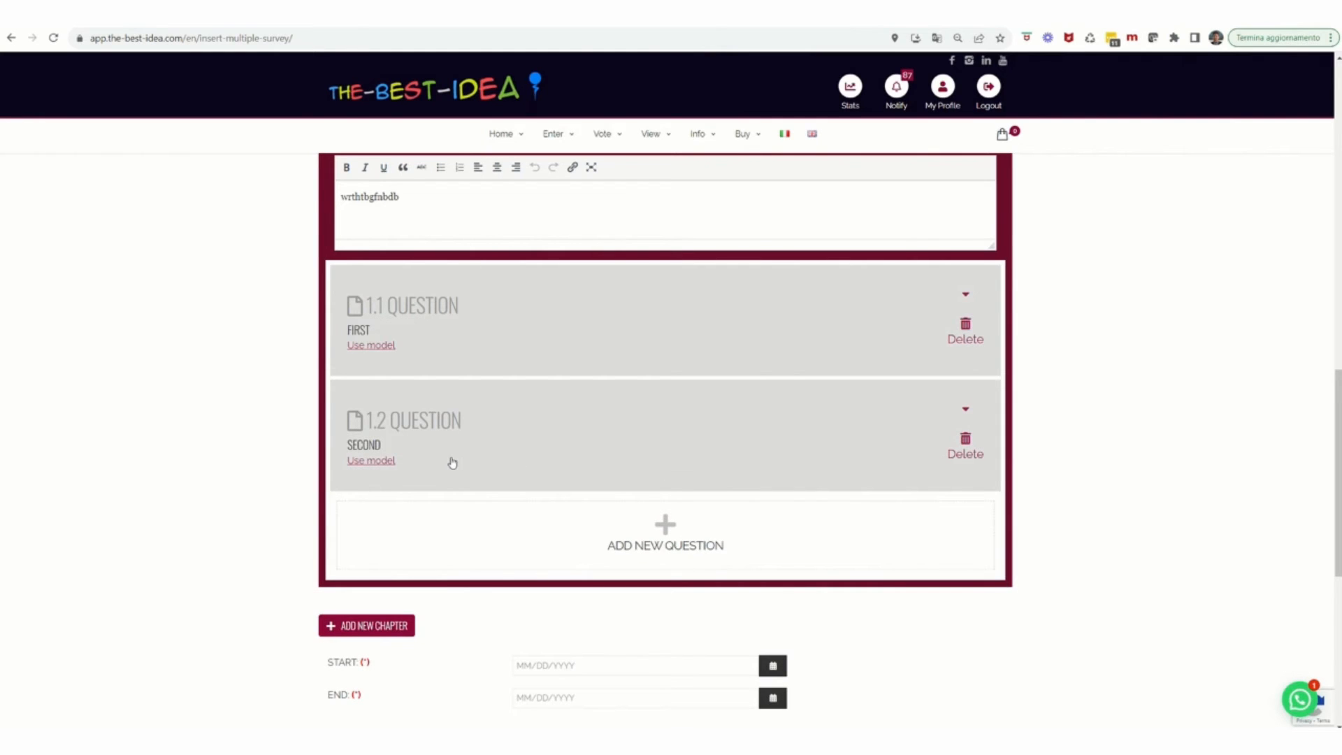
drag(453, 463, 451, 282)
scroll(1105, 571, down, 3)
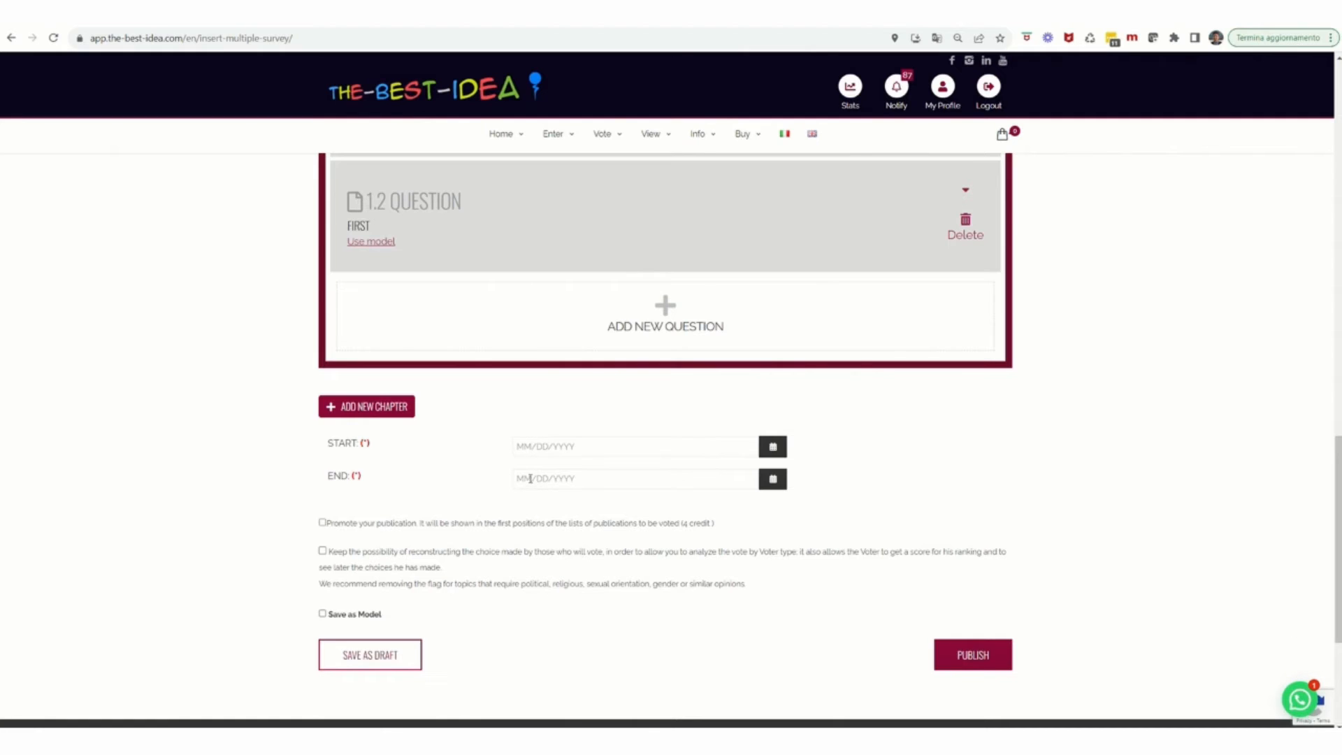
- Set the survey's start date to 19-10-2023 and its end date to 24-10-2023
click(614, 450)
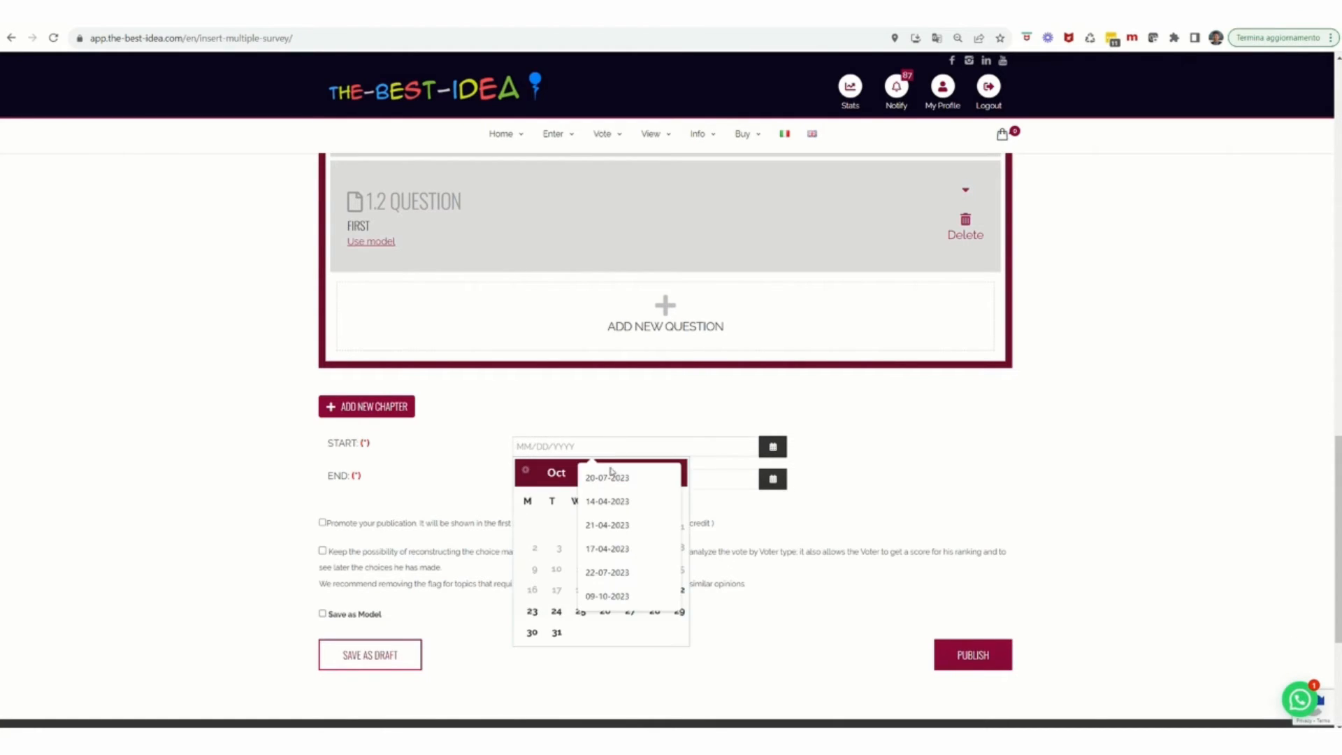
click(556, 612)
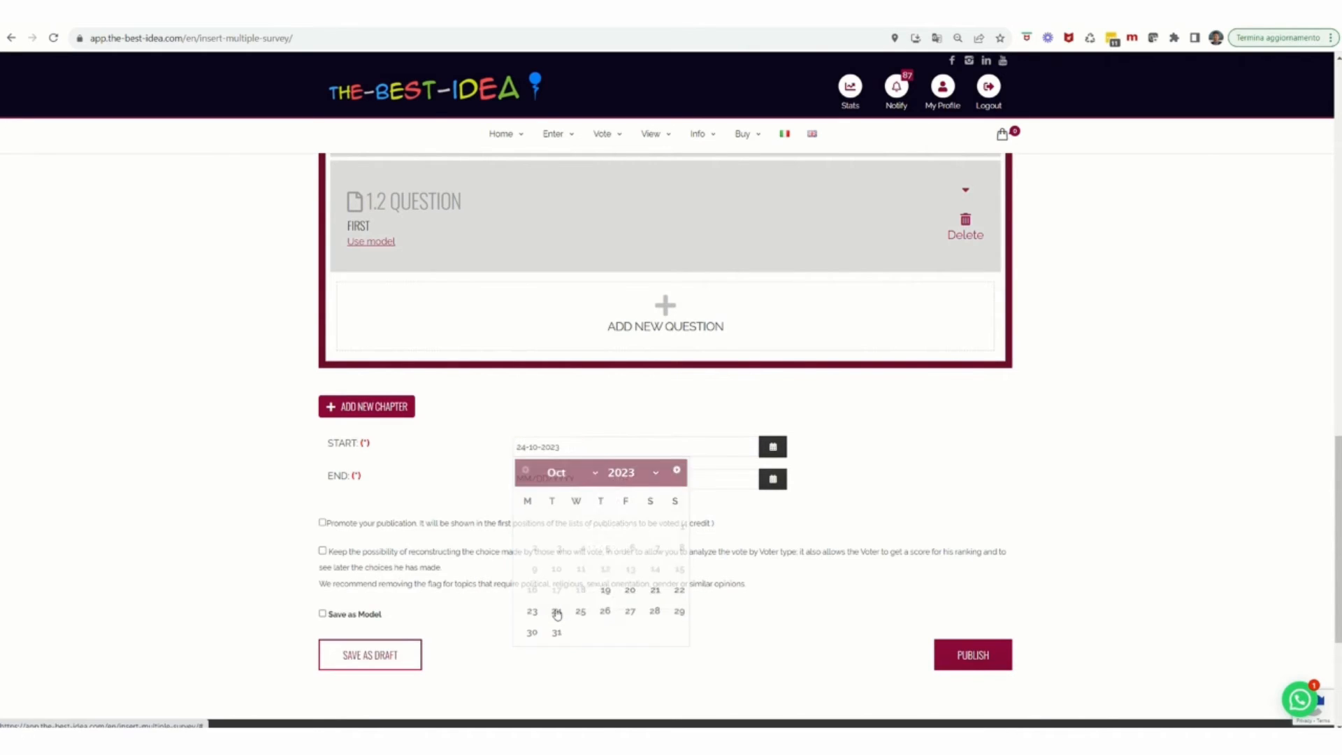
click(552, 448)
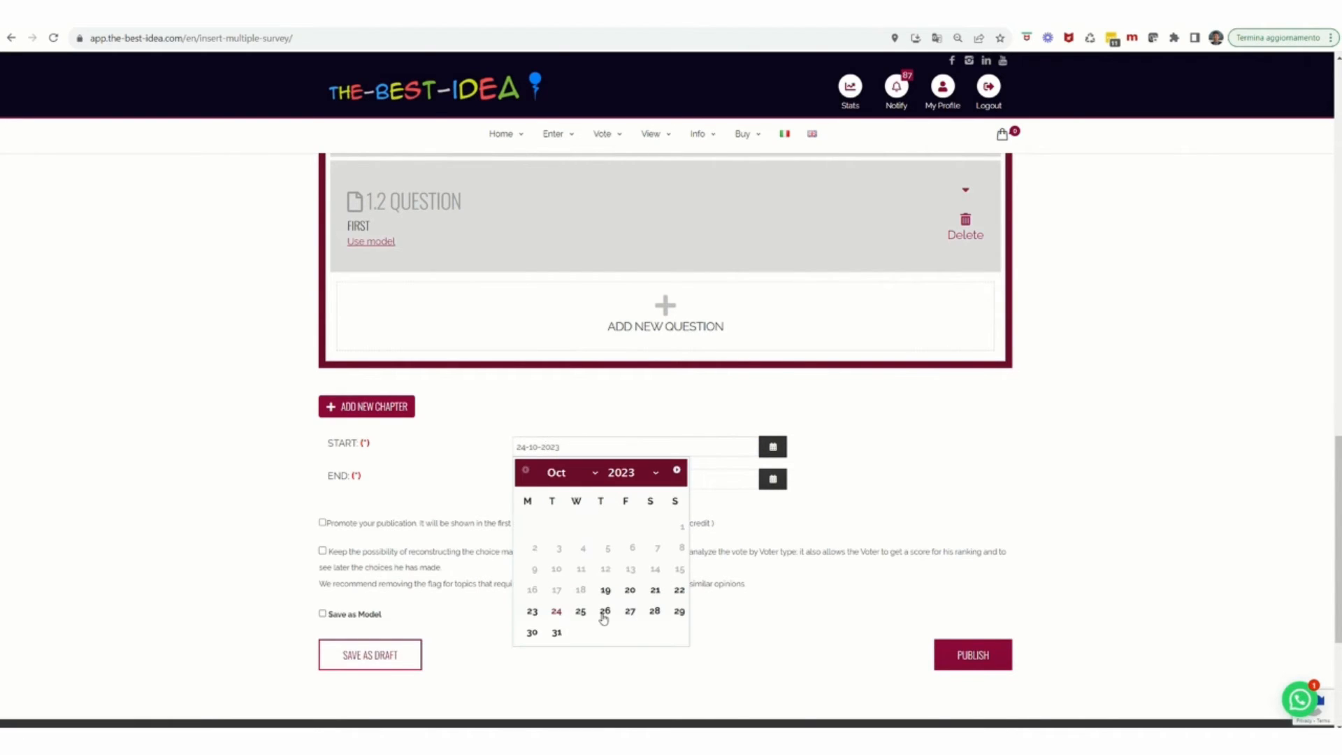
click(605, 590)
click(555, 480)
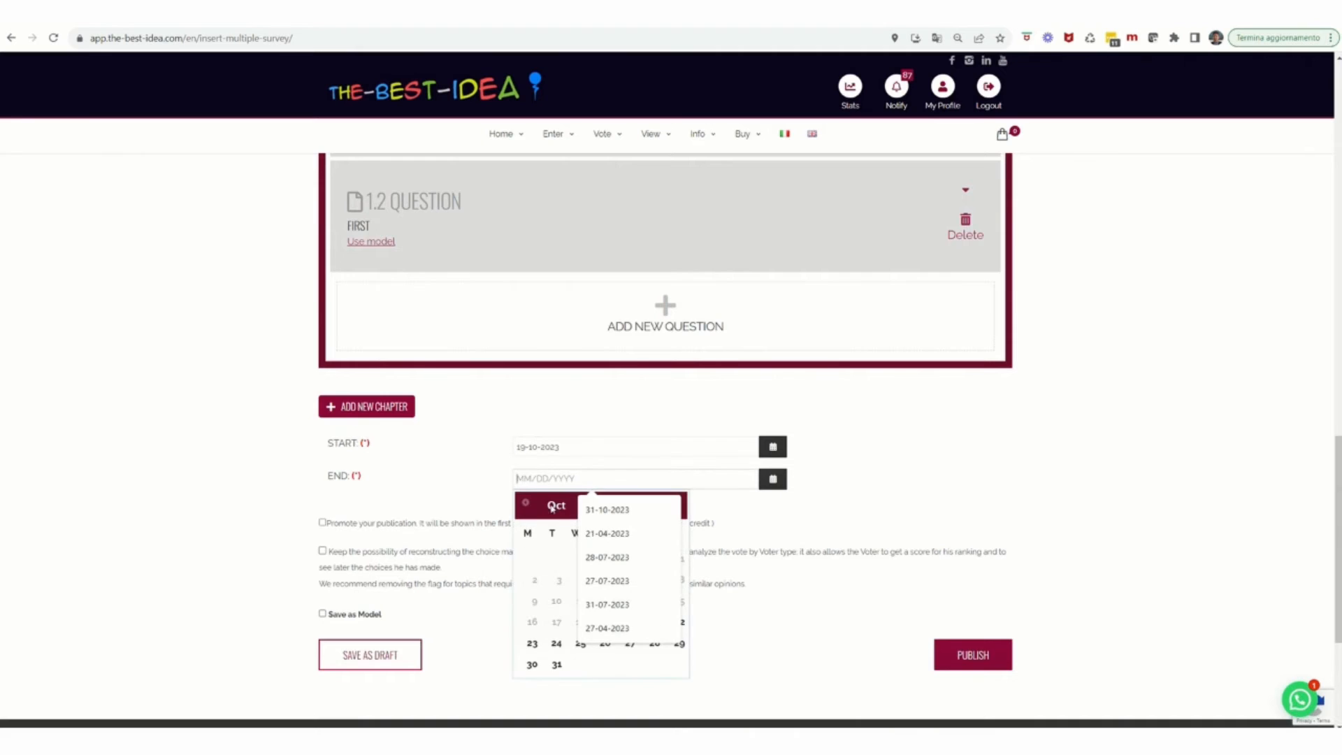
click(557, 643)
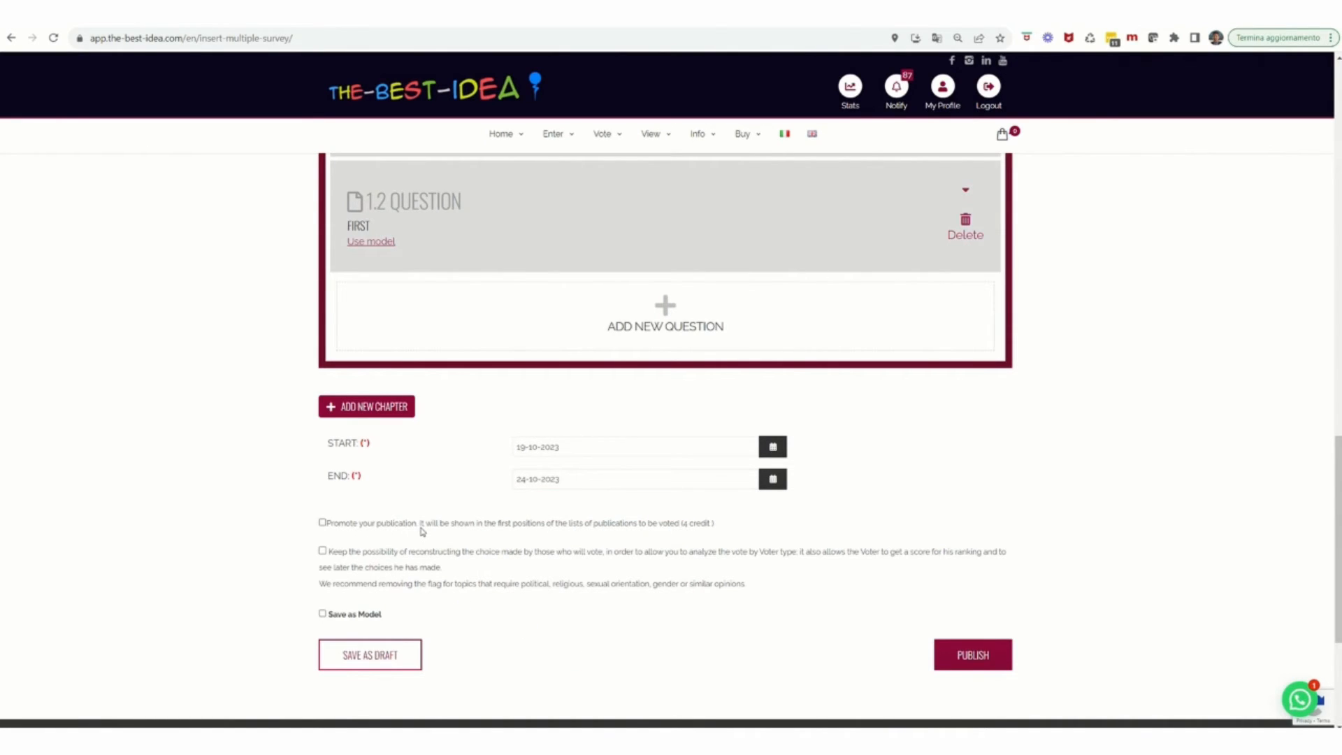
- Enable keeping the possibility of reconstructing voters' choices and saving as a model, without promotion, and save the survey as a draft
click(323, 523)
click(323, 614)
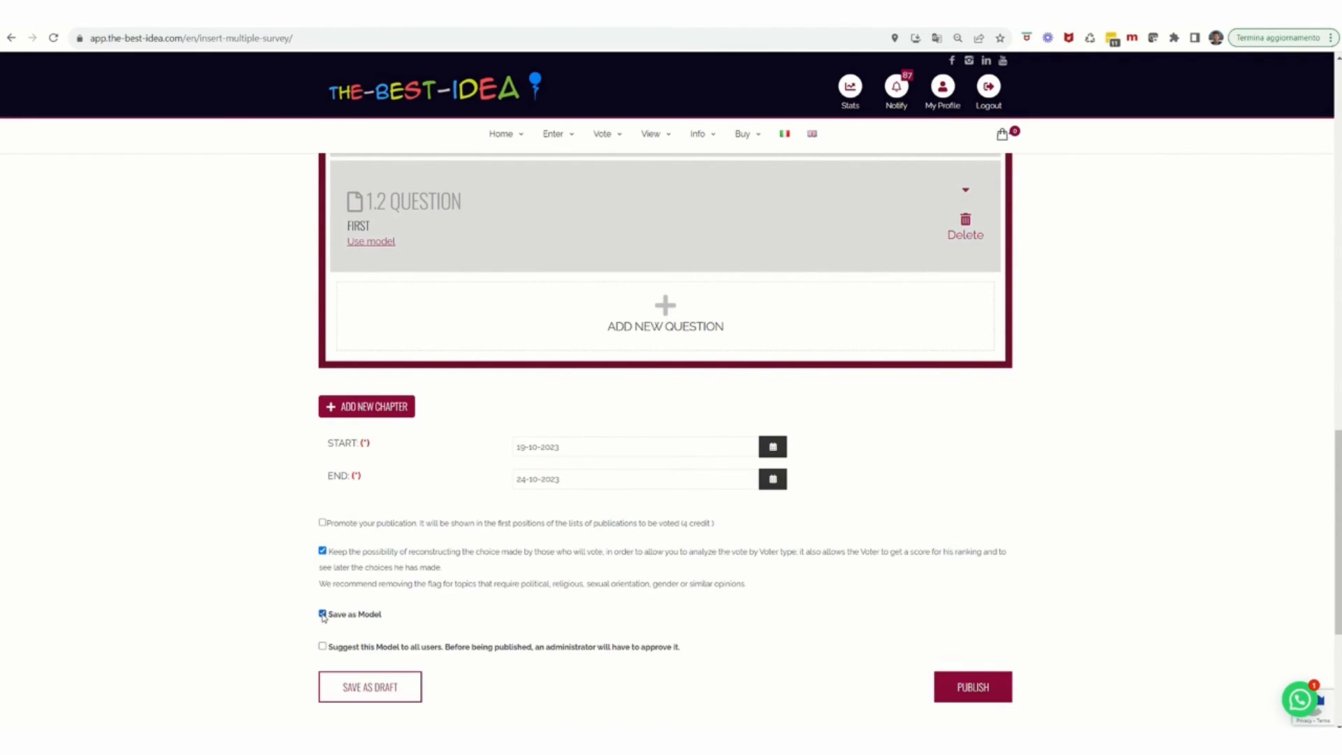
scroll(405, 594, down, 3)
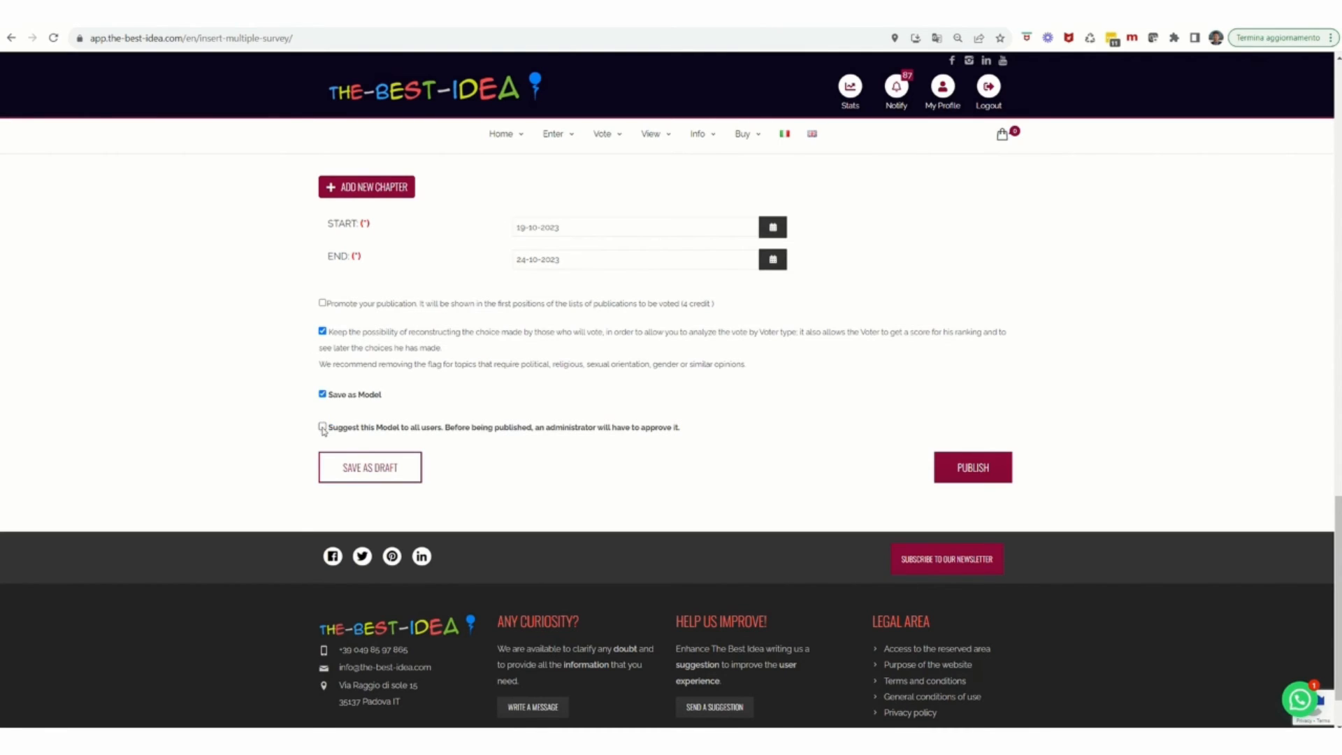
click(375, 478)
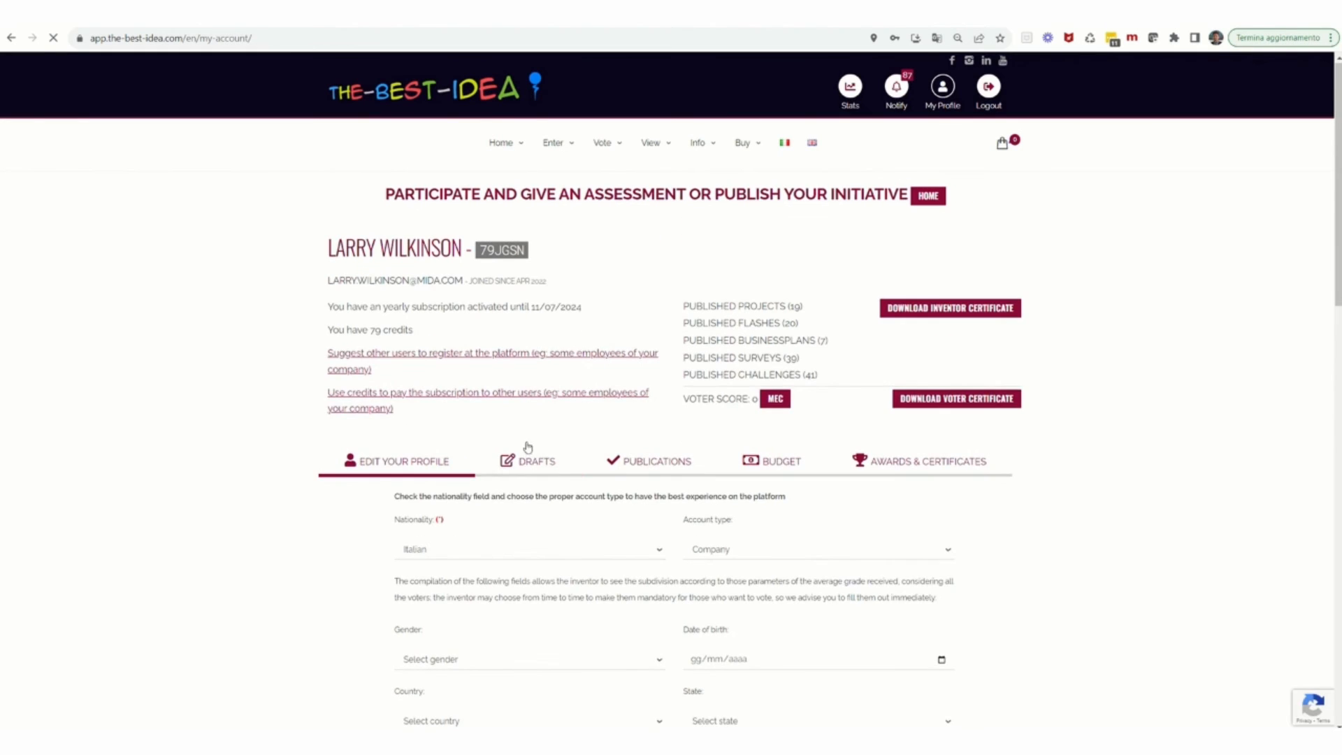
- Open the non-model draft of "Multiple survey tutorial" from the survey drafts for editing and publish it
click(531, 461)
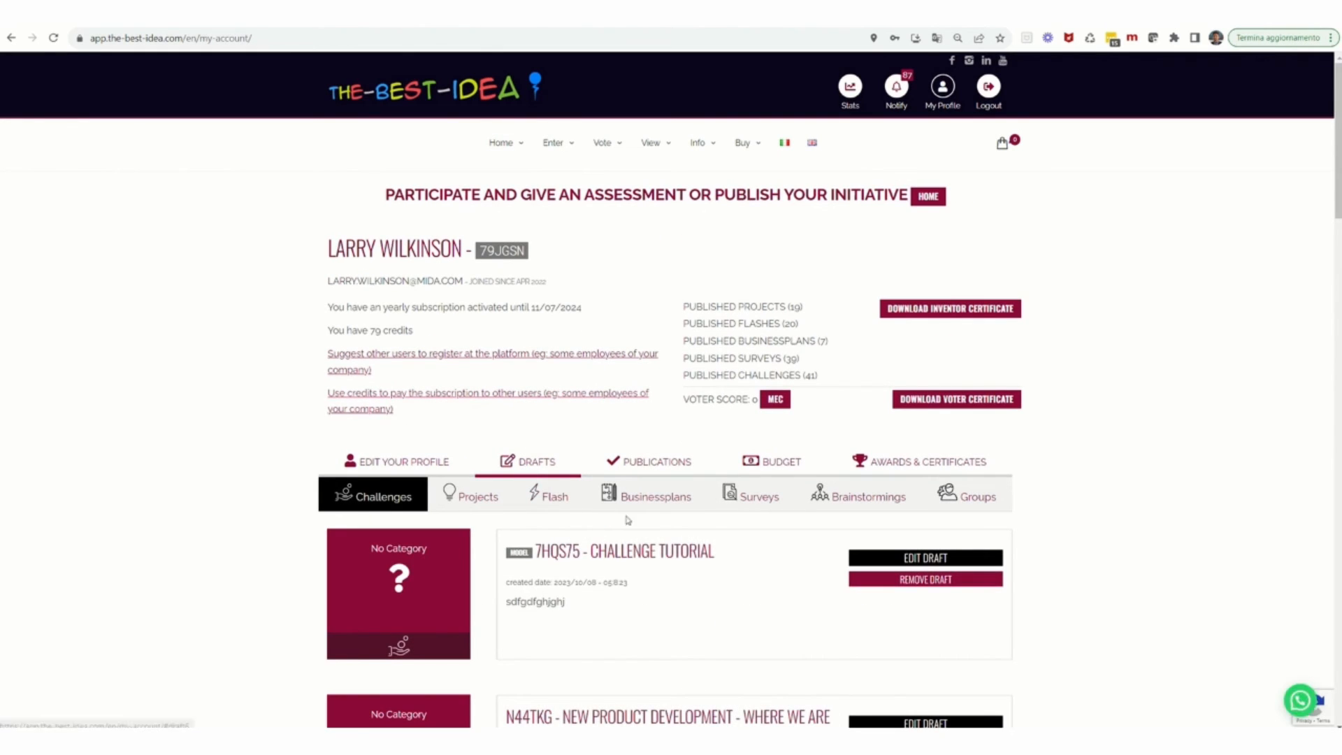
click(750, 495)
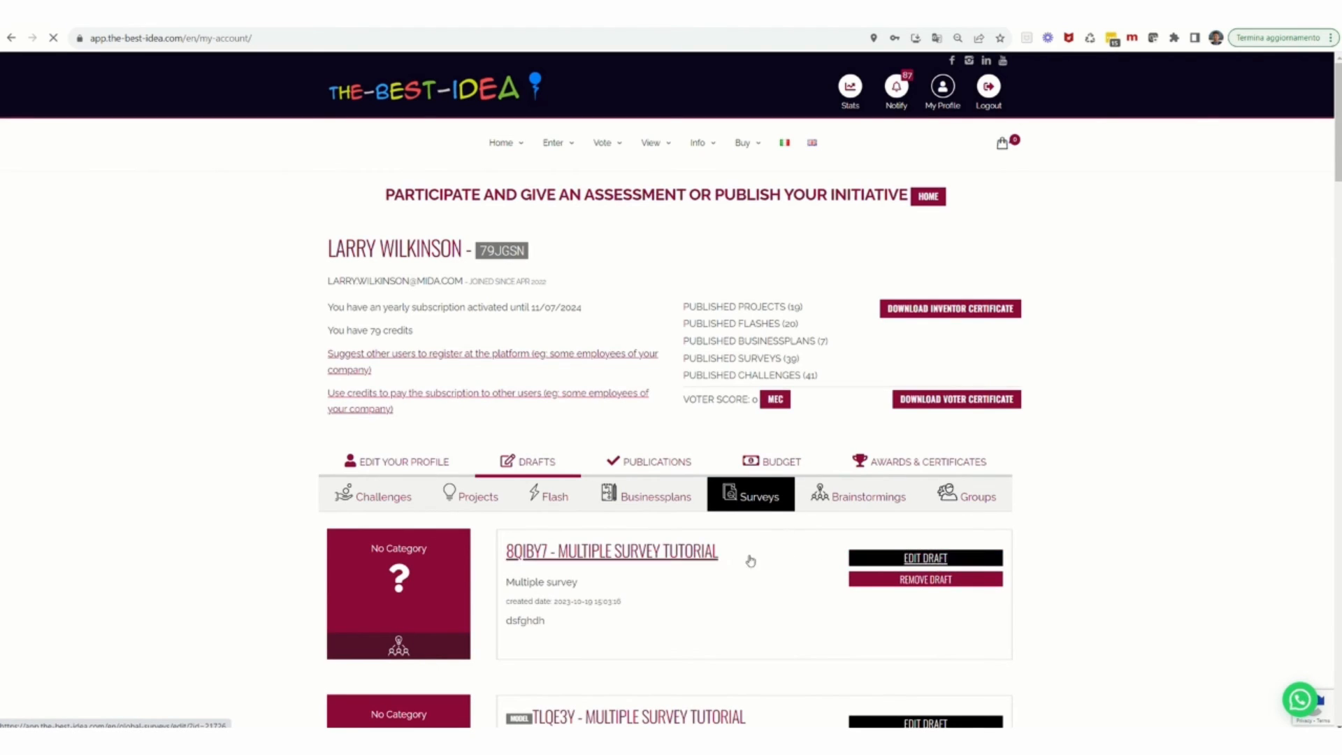
click(920, 557)
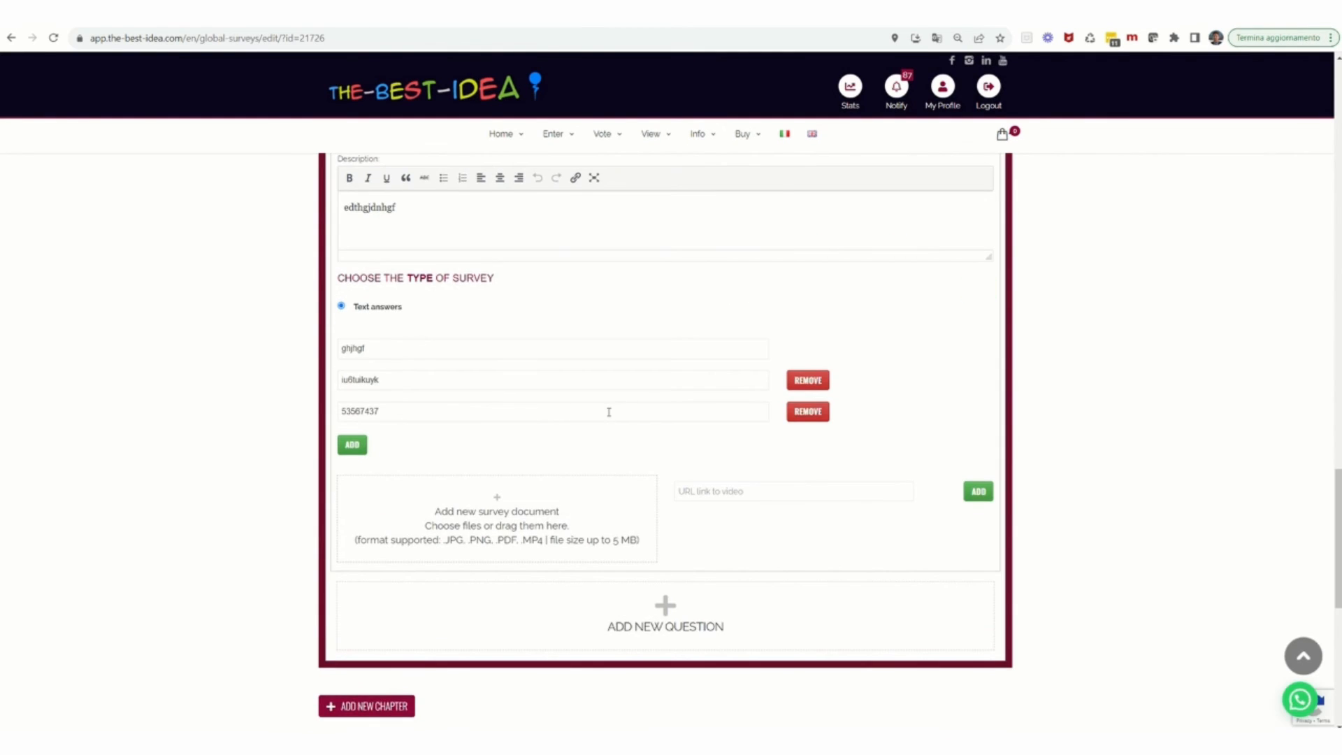
scroll(609, 412, down, 6)
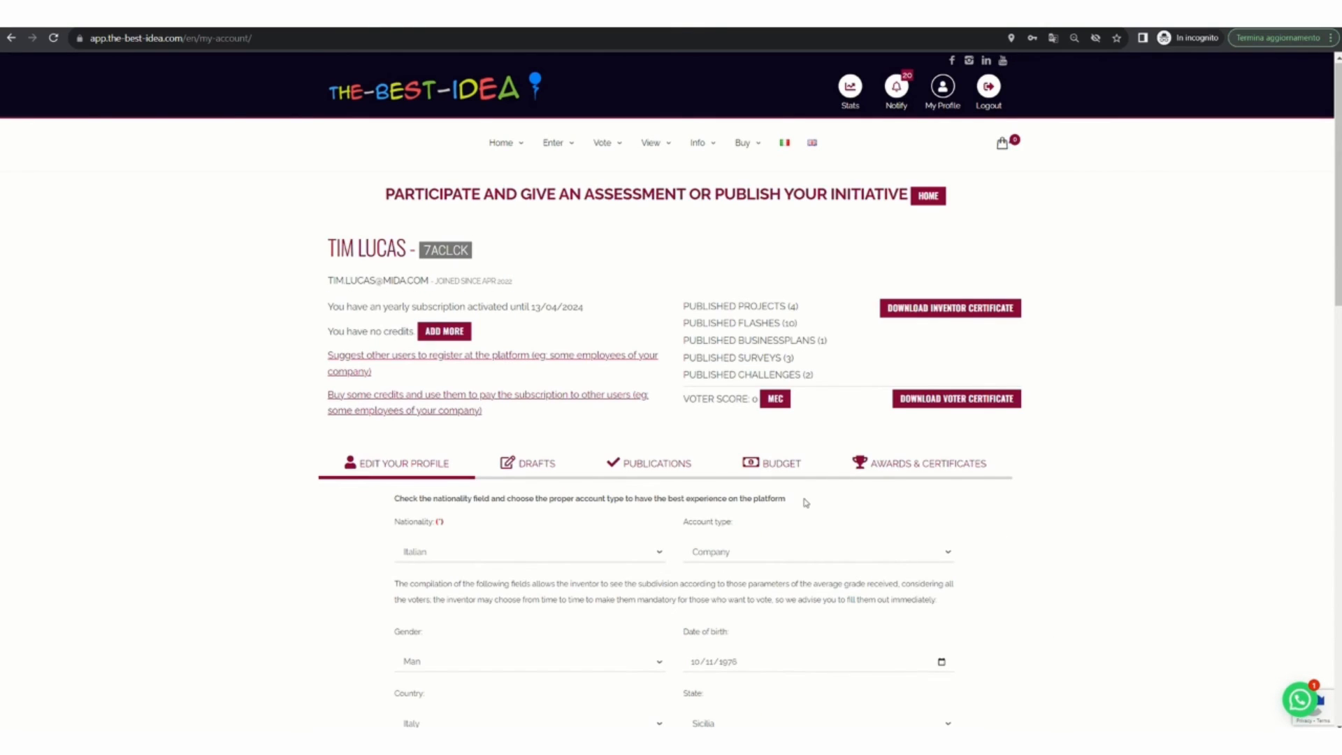
- In the voter account's incognito window, open the "Multiple survey tutorial" survey from the operational home page
mouse_move(500, 144)
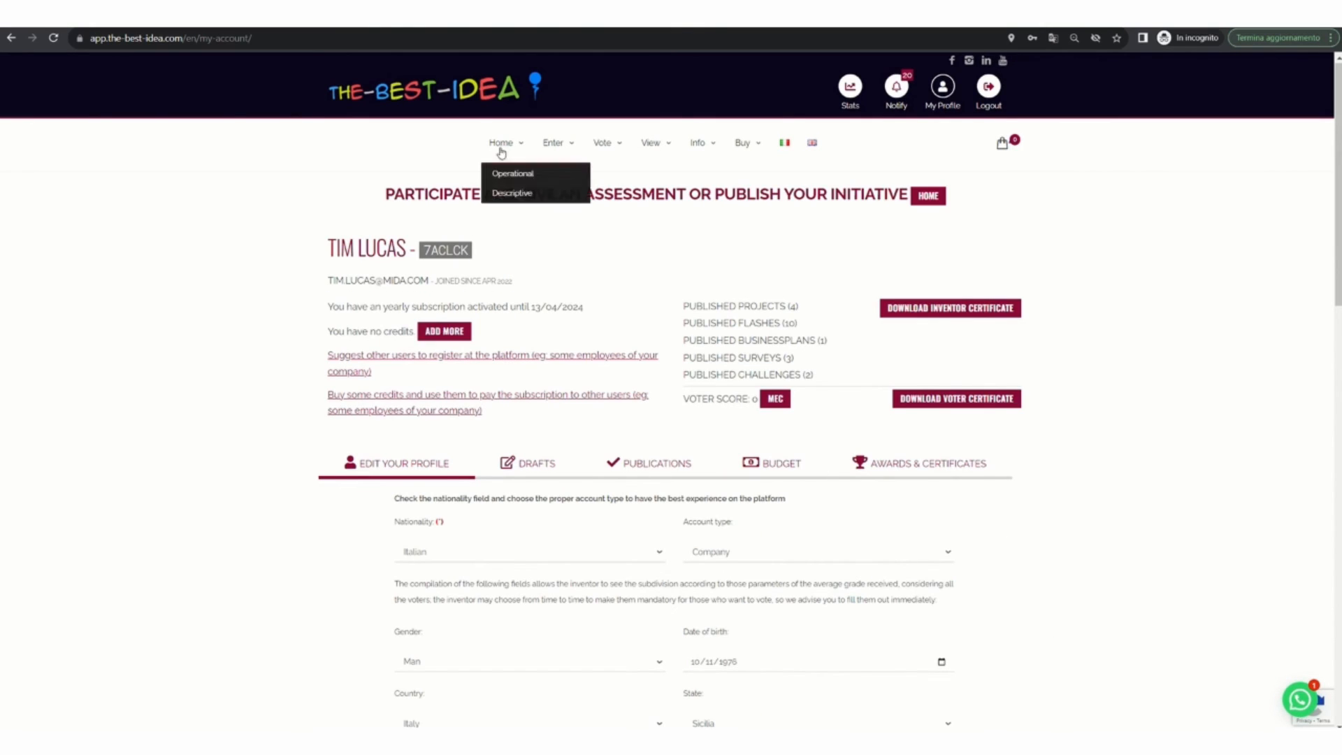
click(501, 178)
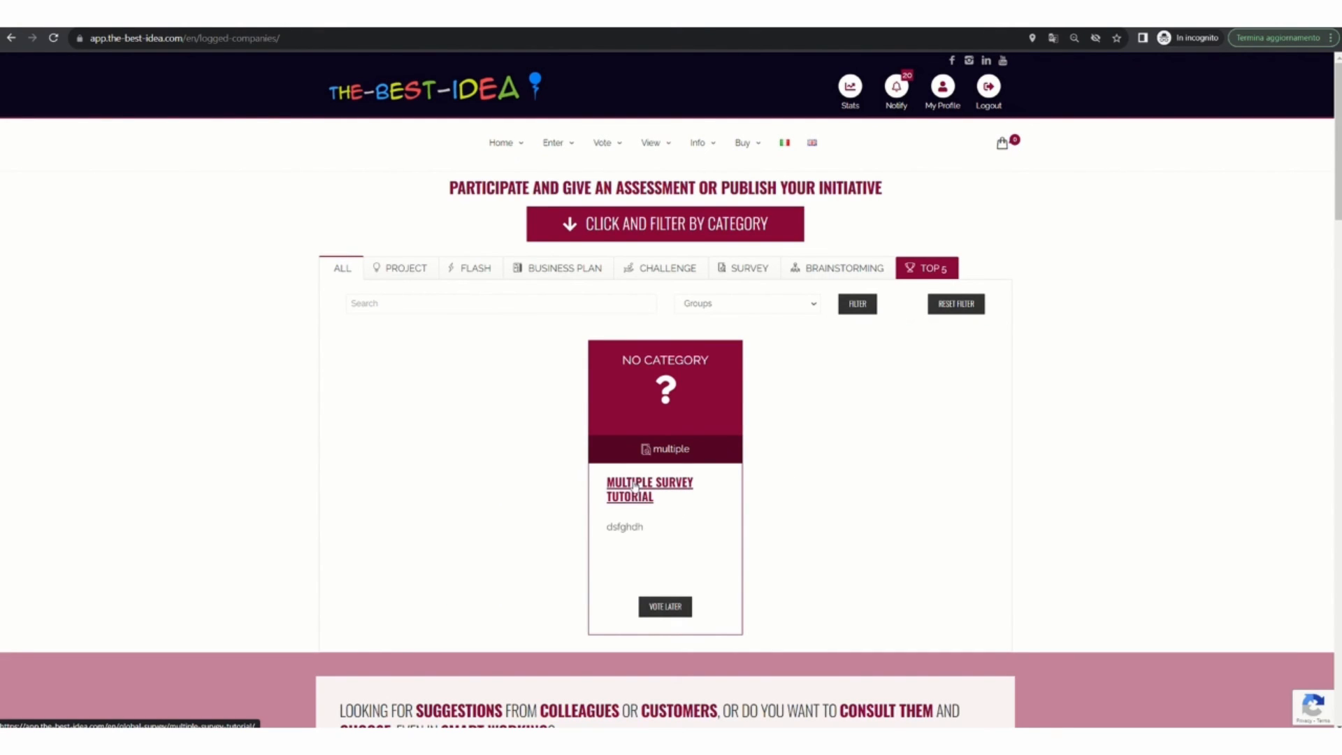
click(634, 487)
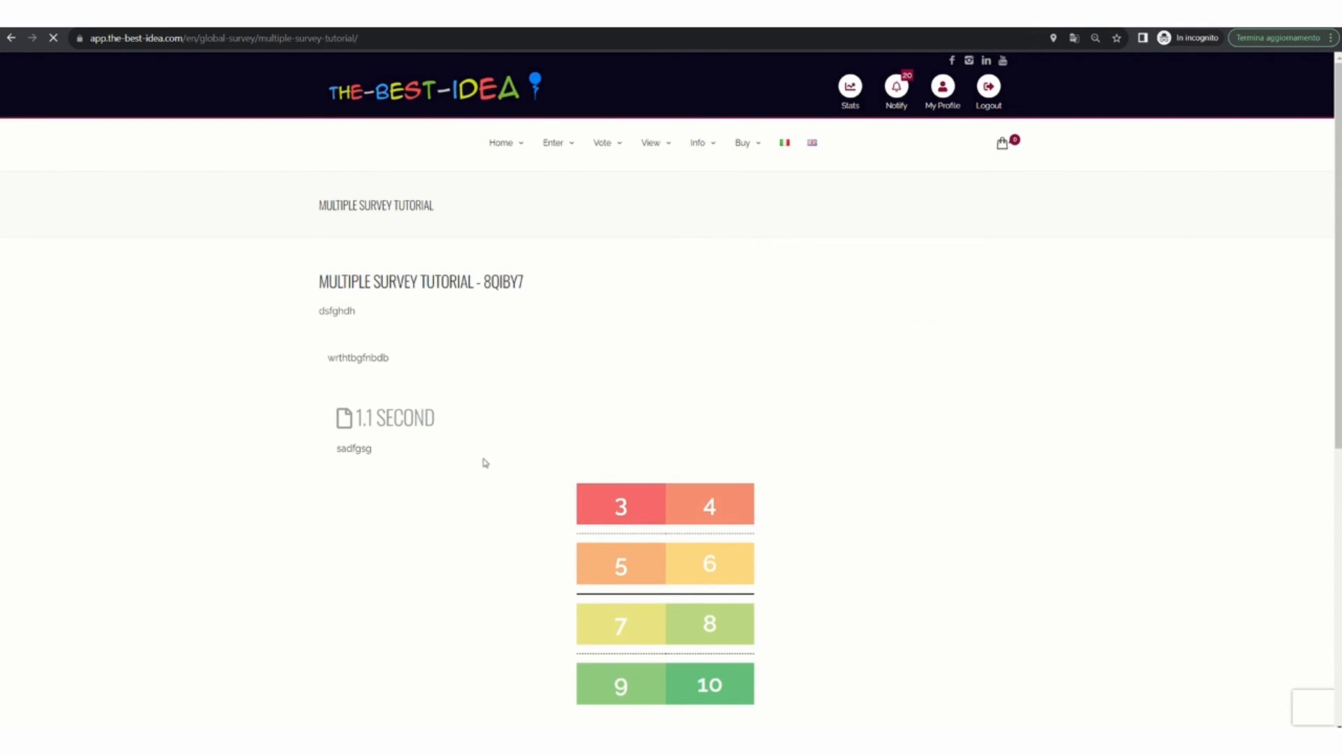
- Answer question 1.1 with 8 and question 1.2 with "iu6tuikuyk", and send the survey vote
scroll(608, 438, down, 3)
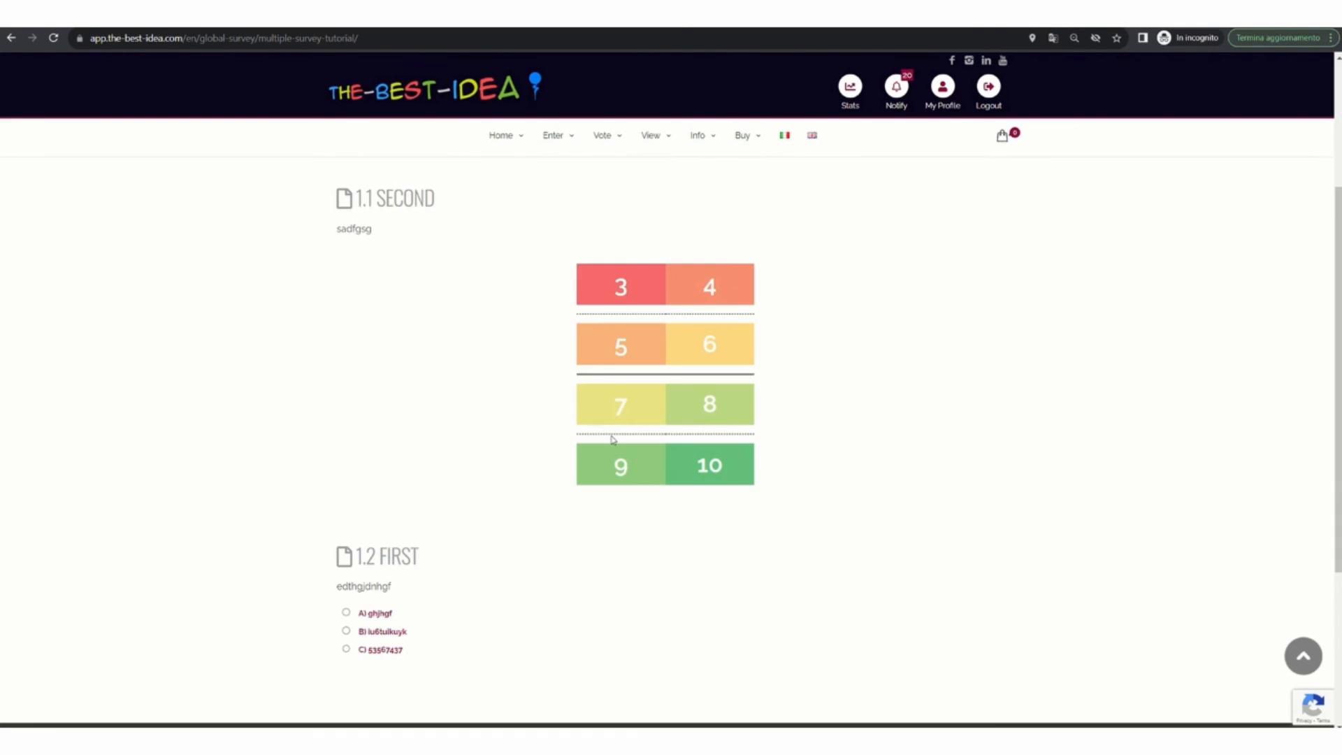
click(697, 409)
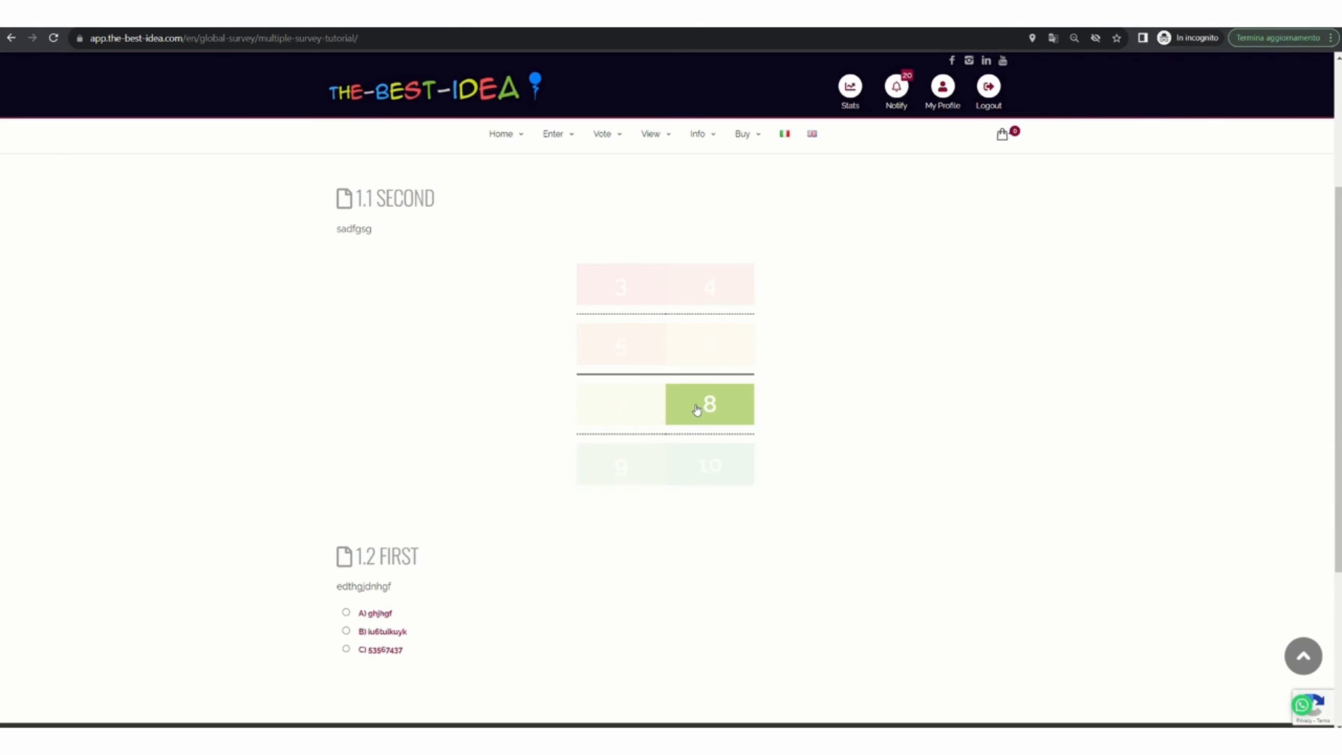
click(346, 631)
scroll(748, 560, down, 3)
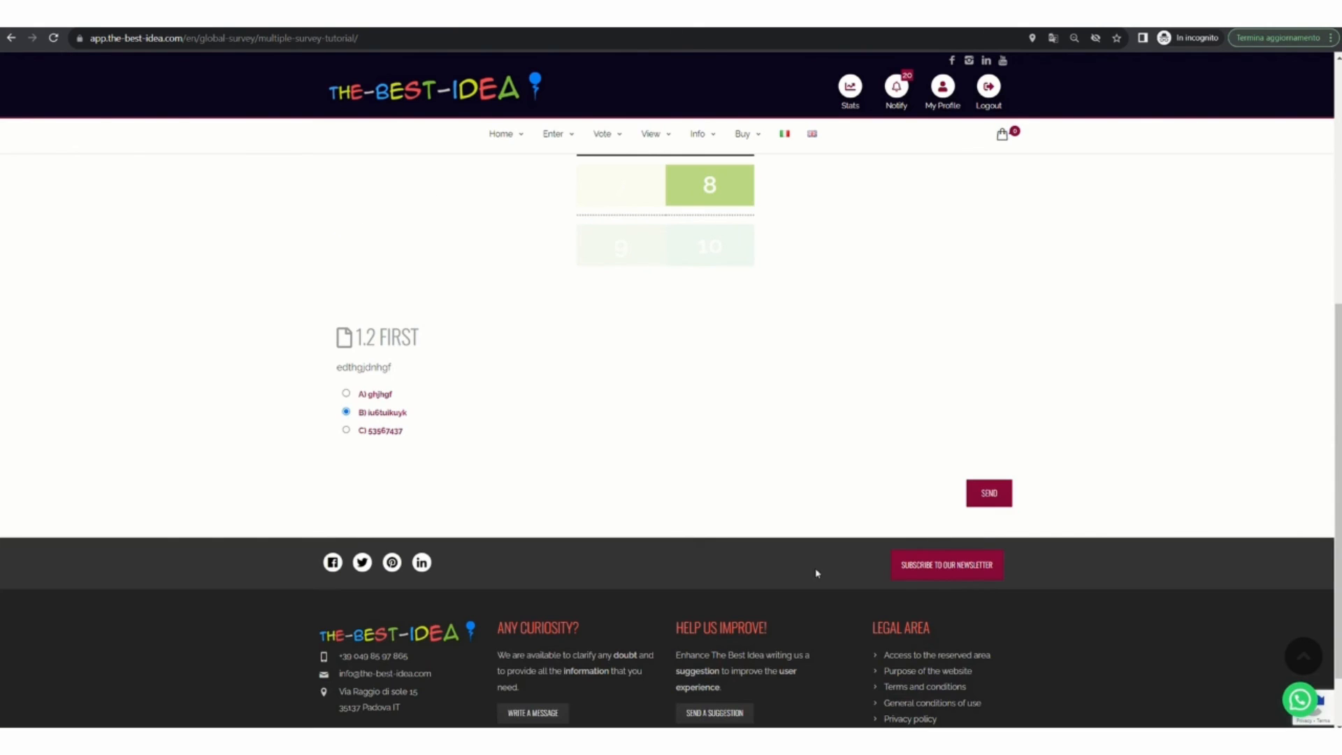
click(988, 493)
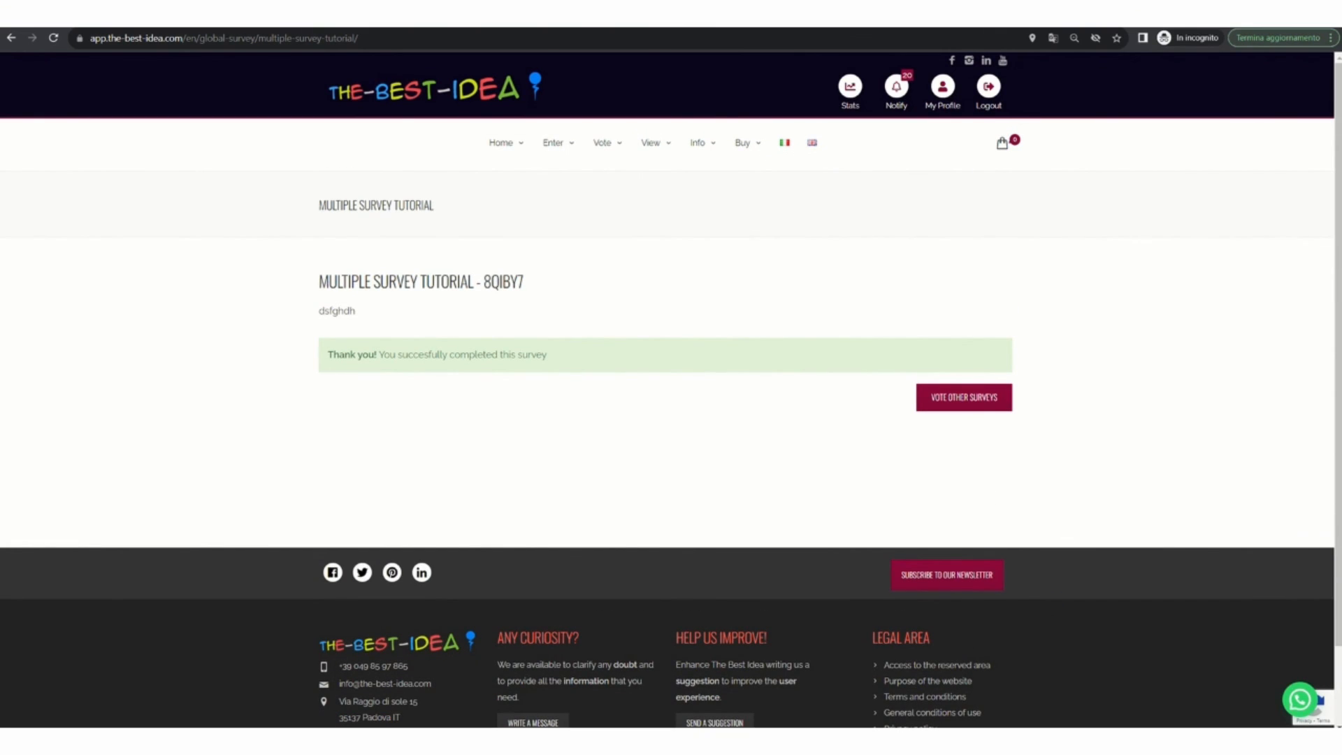
- Switch back to the author's browser window and stop voting on "Multiple survey tutorial" among the published surveys
mouse_move(982, 746)
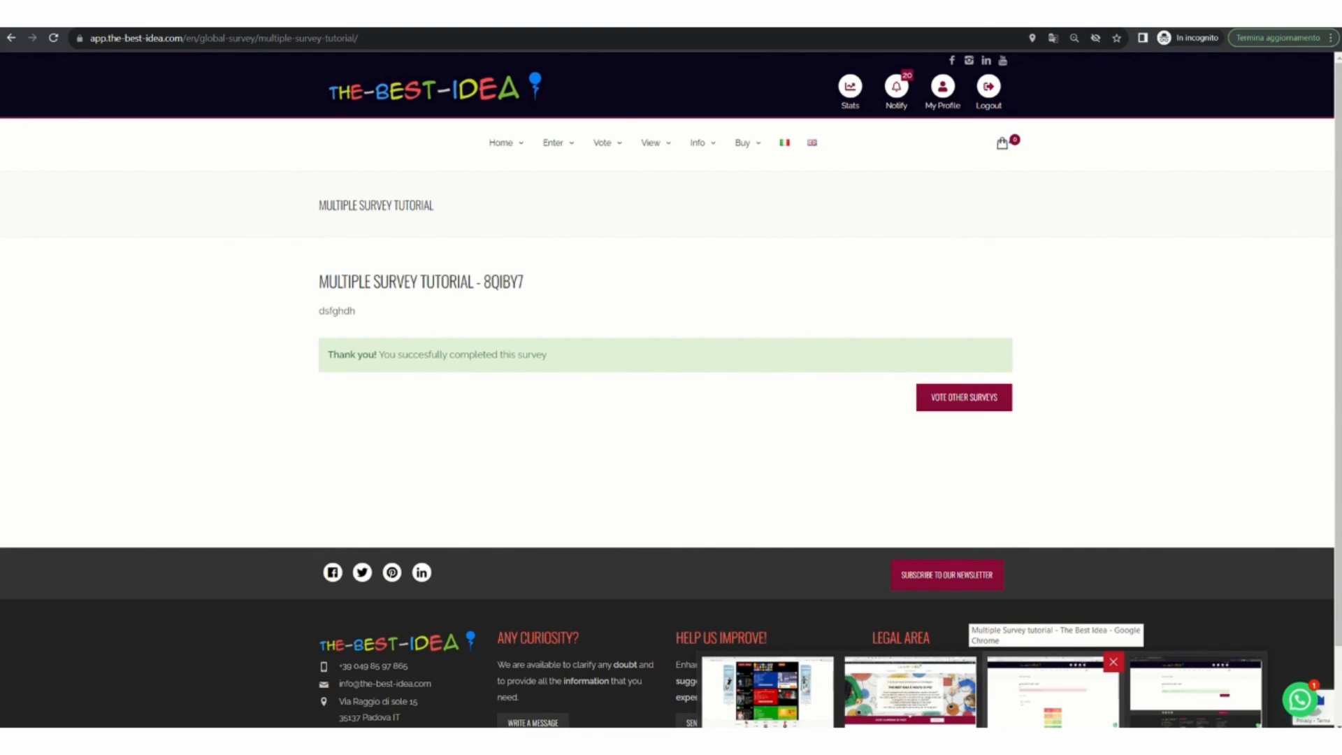
click(1052, 692)
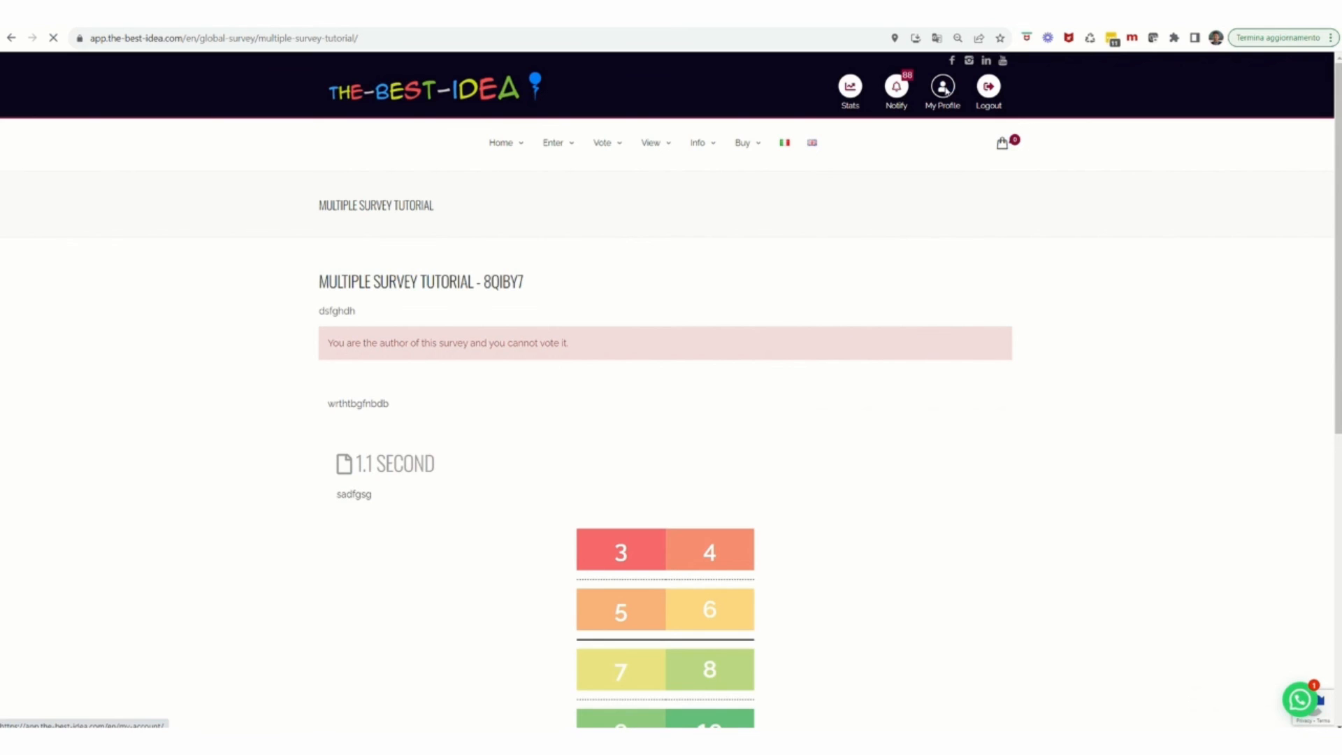
click(945, 89)
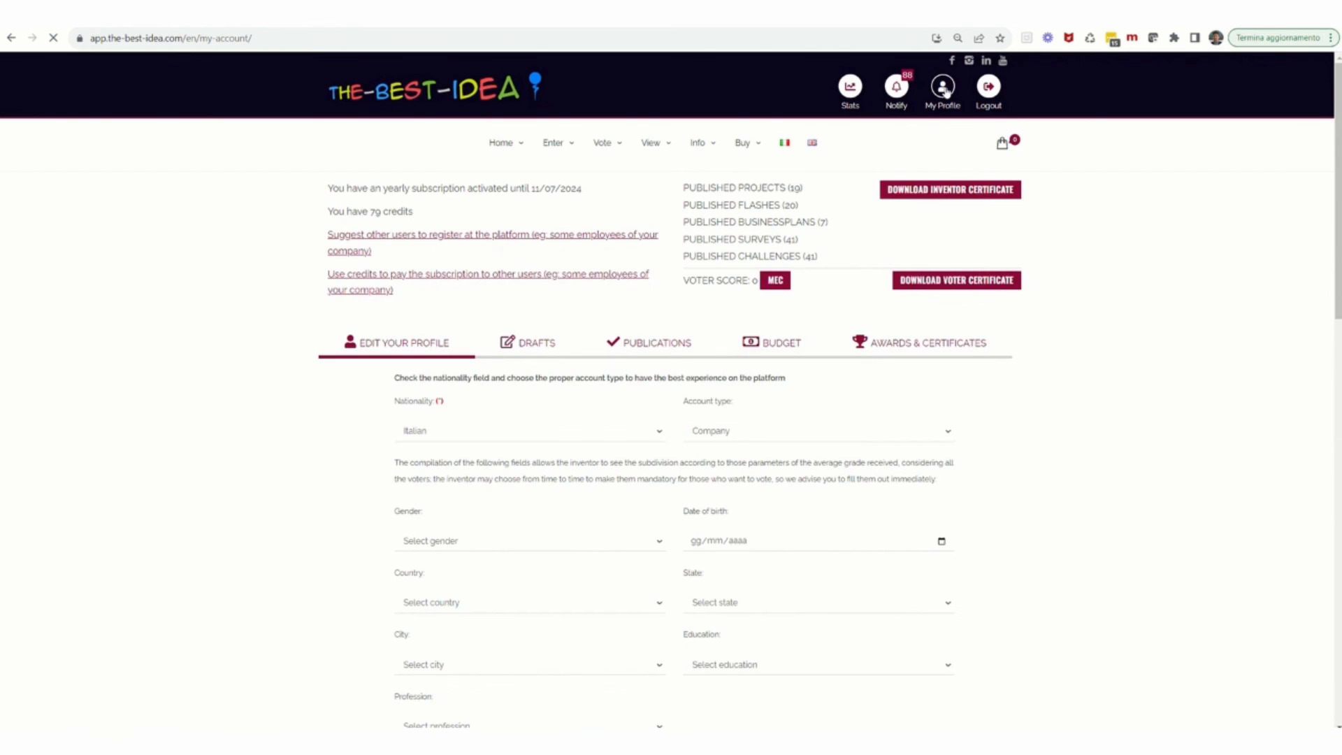
click(636, 463)
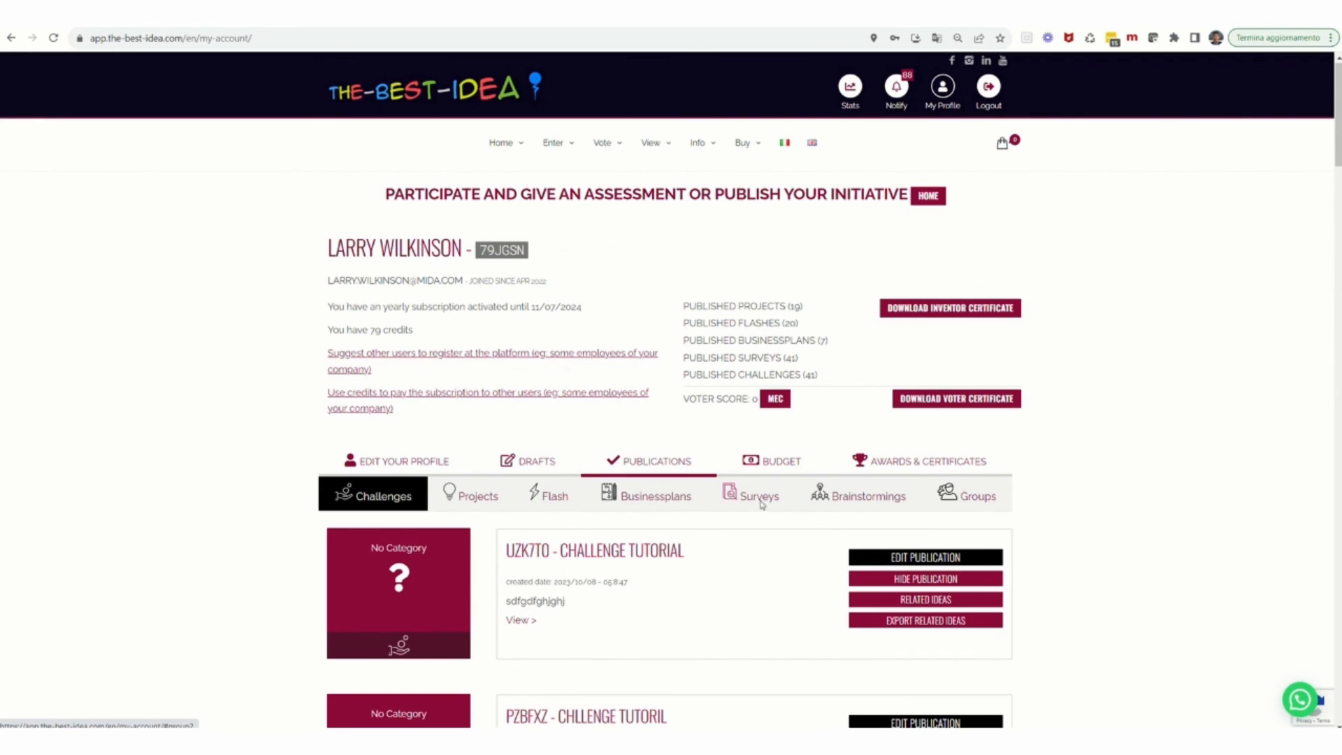
click(761, 500)
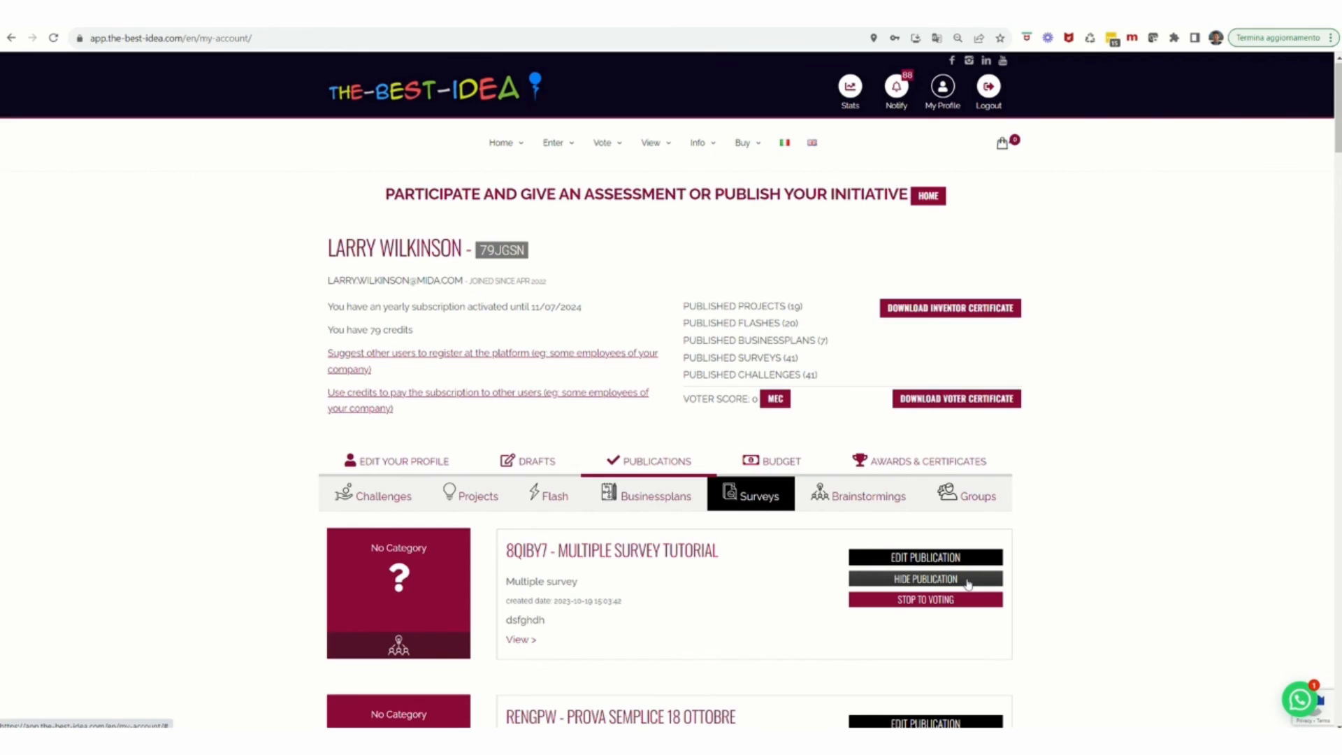
click(931, 603)
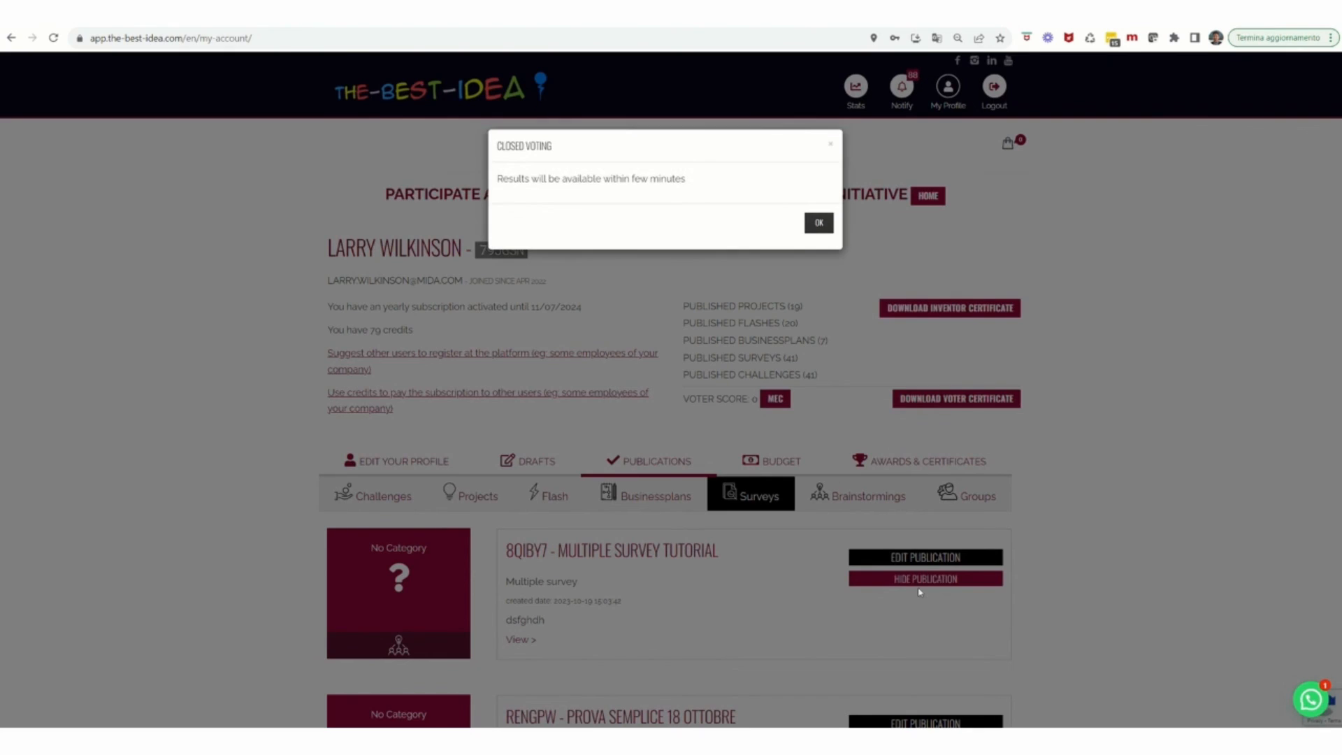
click(819, 223)
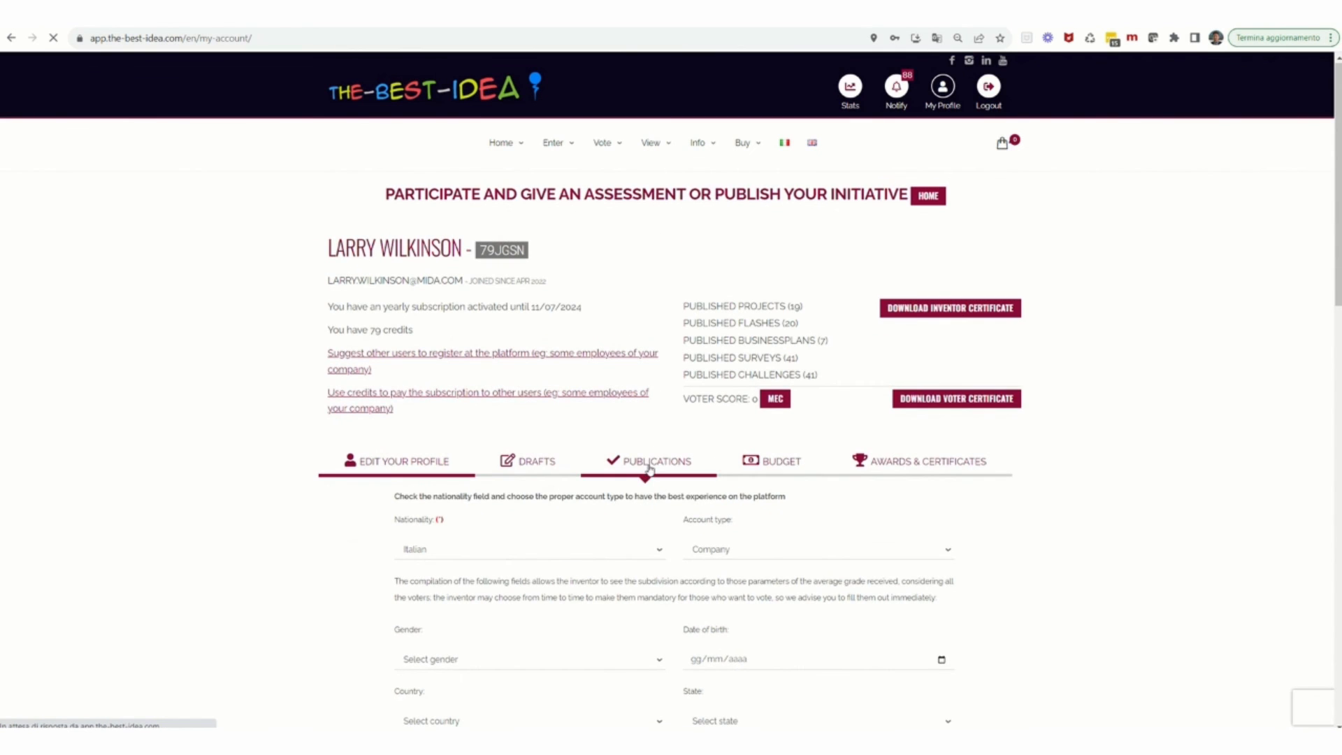
- Reopen the list of published surveys and check the certificate and statistics options of the closed "Multiple survey tutorial"
click(650, 468)
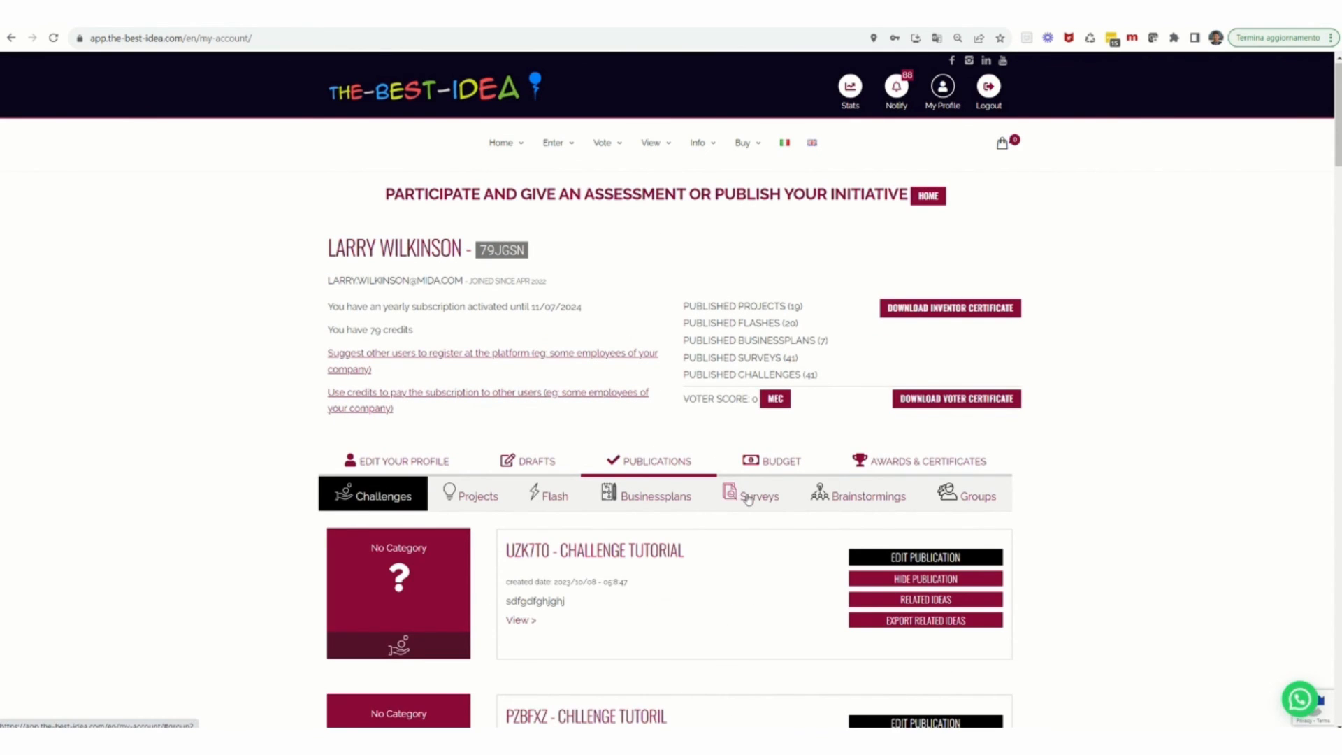
click(748, 497)
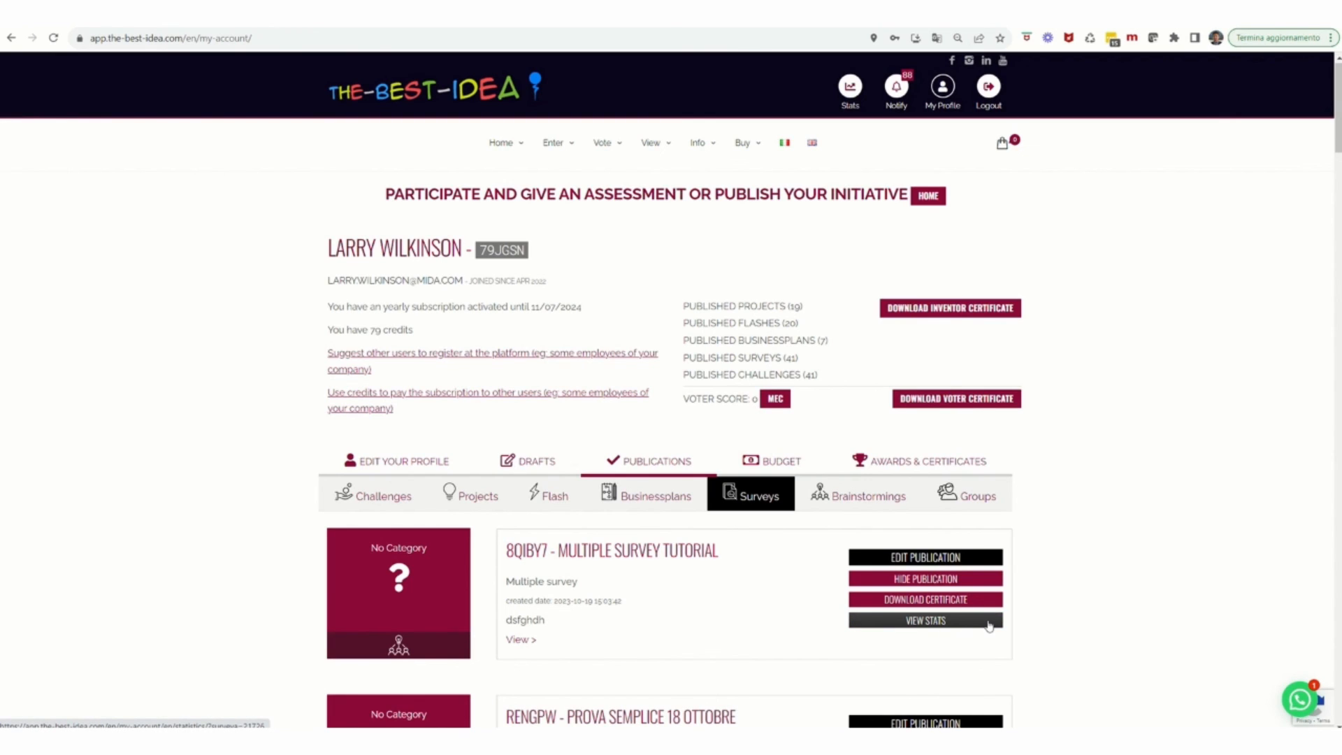
mouse_move(660, 30)
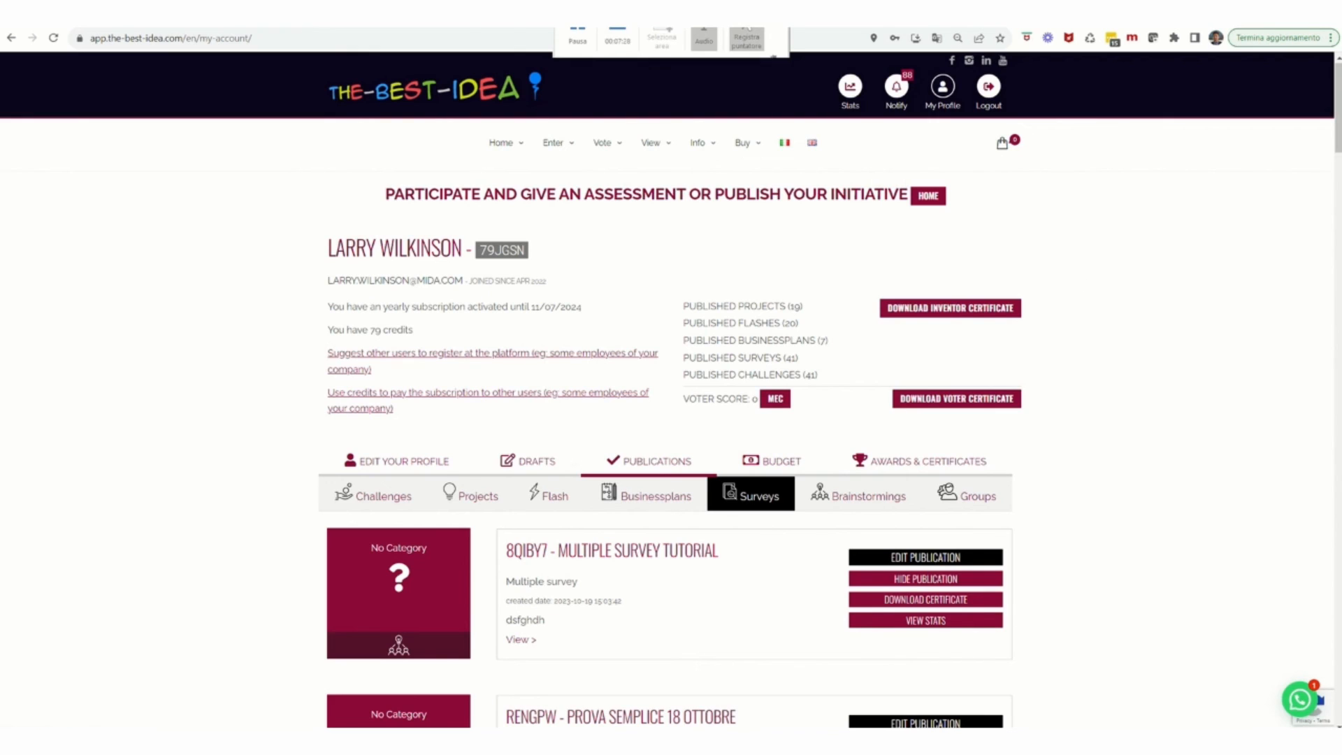